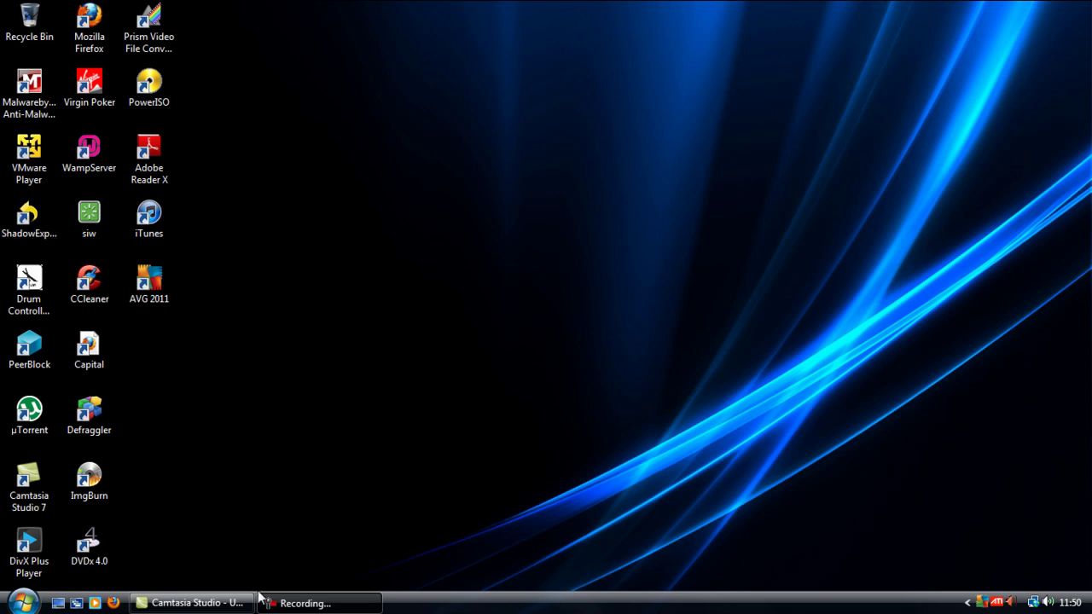
# Step: Open Firefox, search Google for 'wiki spaces', then replace the query with 'mediawiki'
pyautogui.click(113, 602)
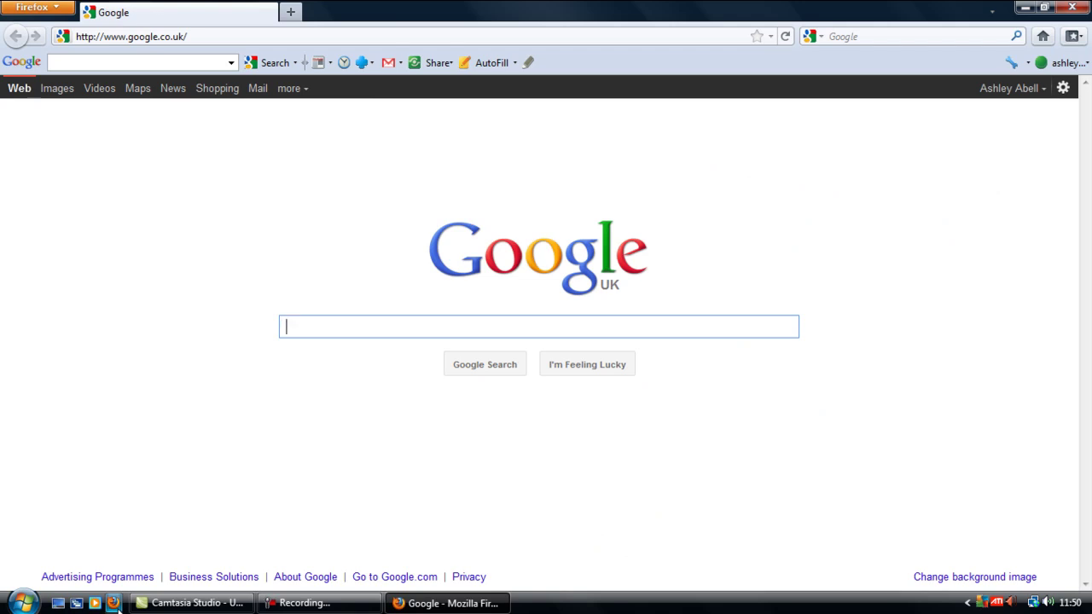
pyautogui.write('wiki spaces')
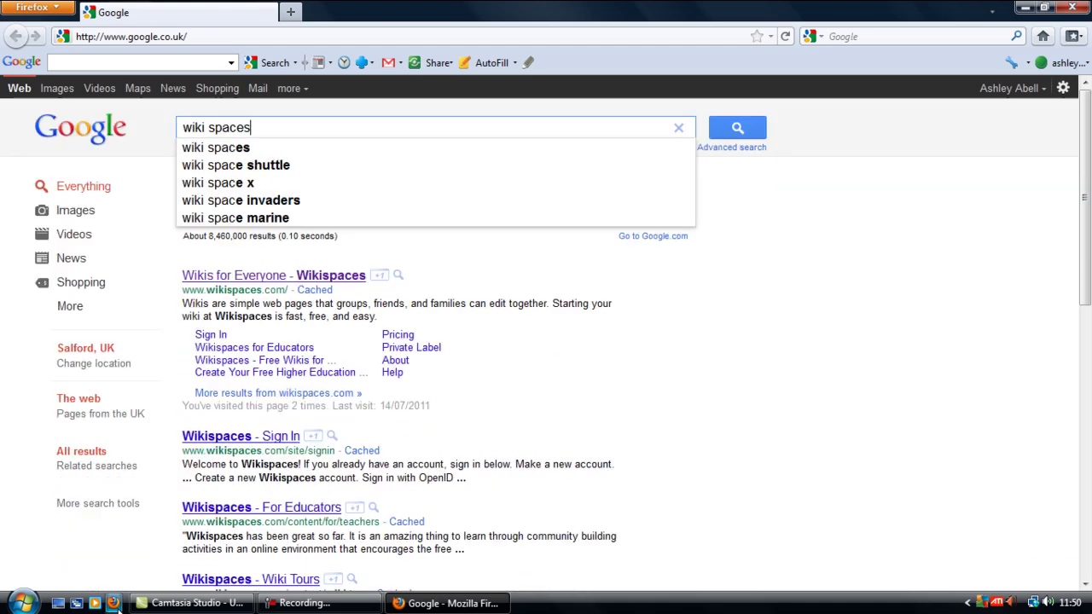
pyautogui.press('Return')
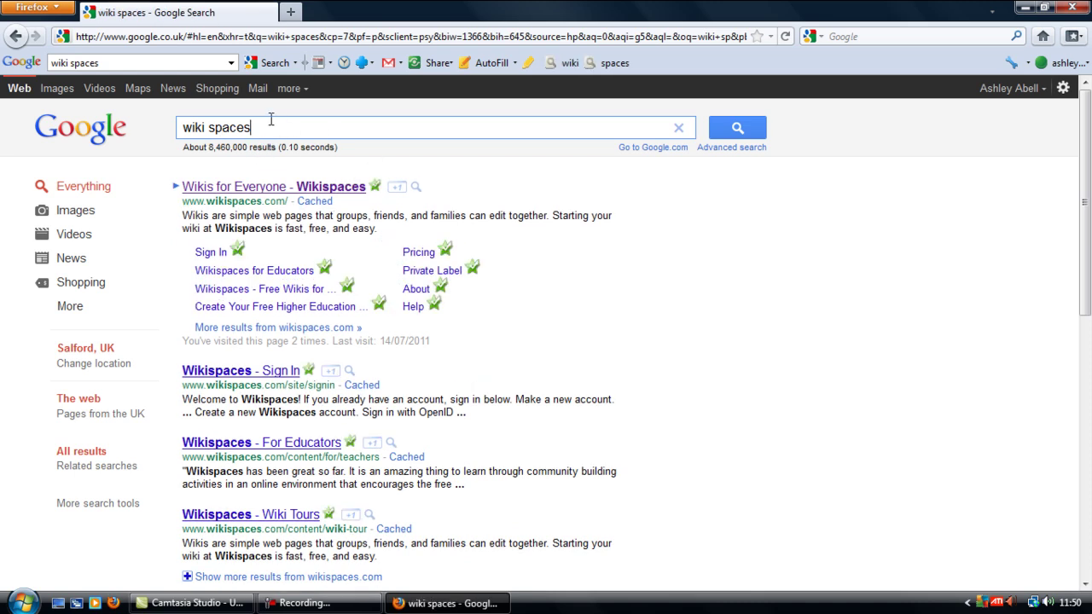
pyautogui.moveTo(269, 127); pyautogui.dragTo(68, 128)
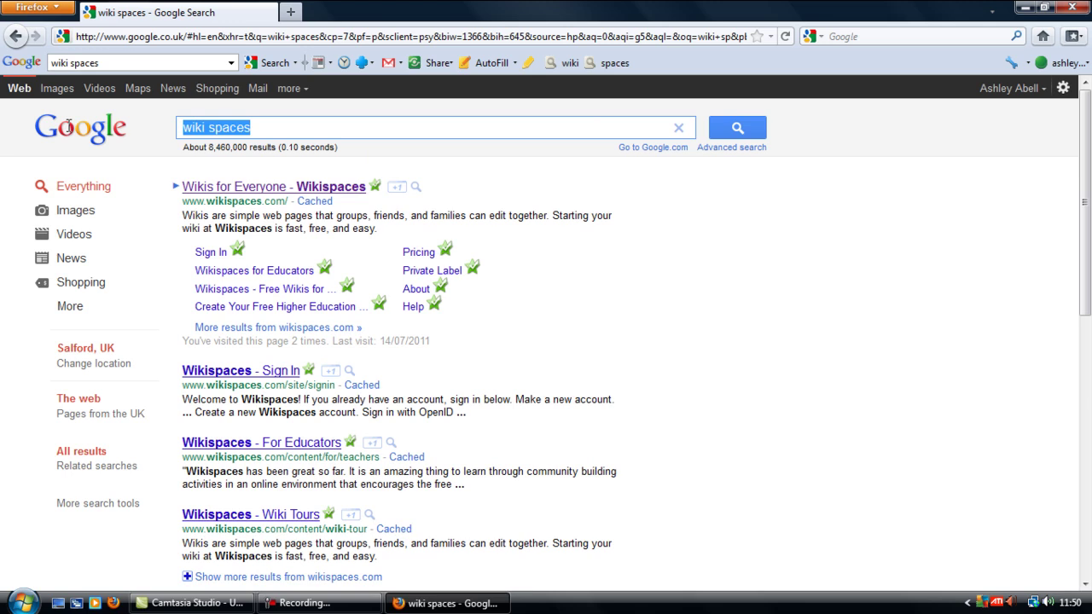
pyautogui.write('media')
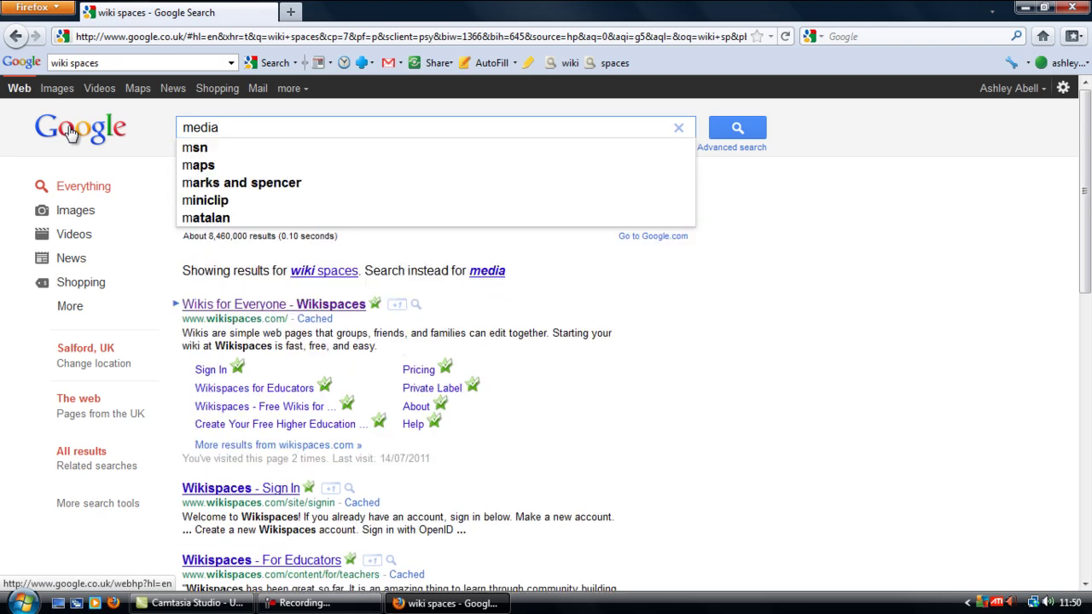
pyautogui.write('wiki#')
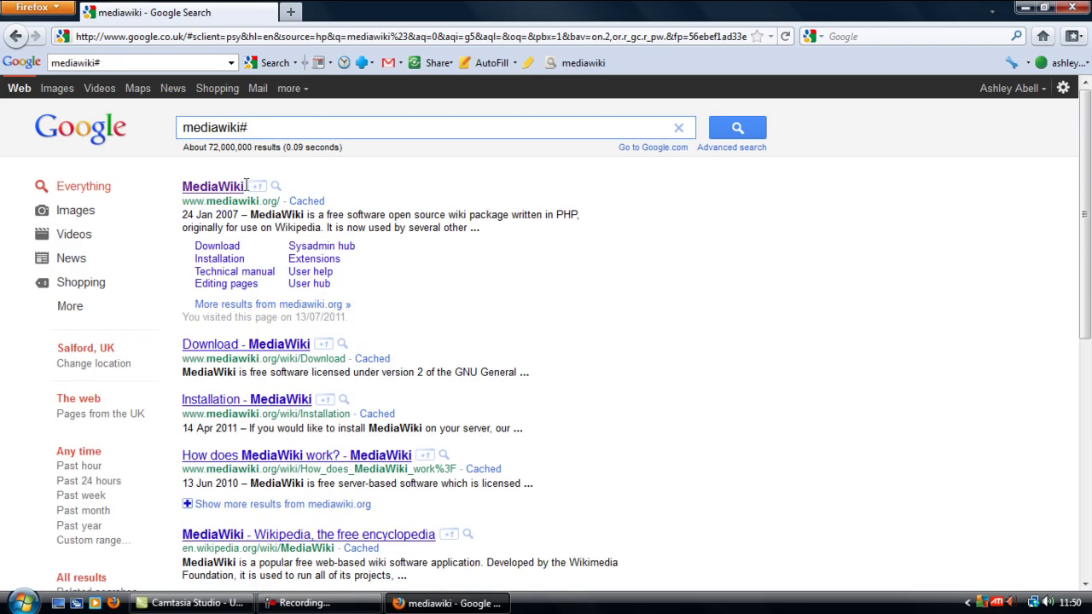
# Step: Open MediaWiki.org's Download page and highlight the PHP 5.3.5 requirement in the warning
pyautogui.click(197, 191)
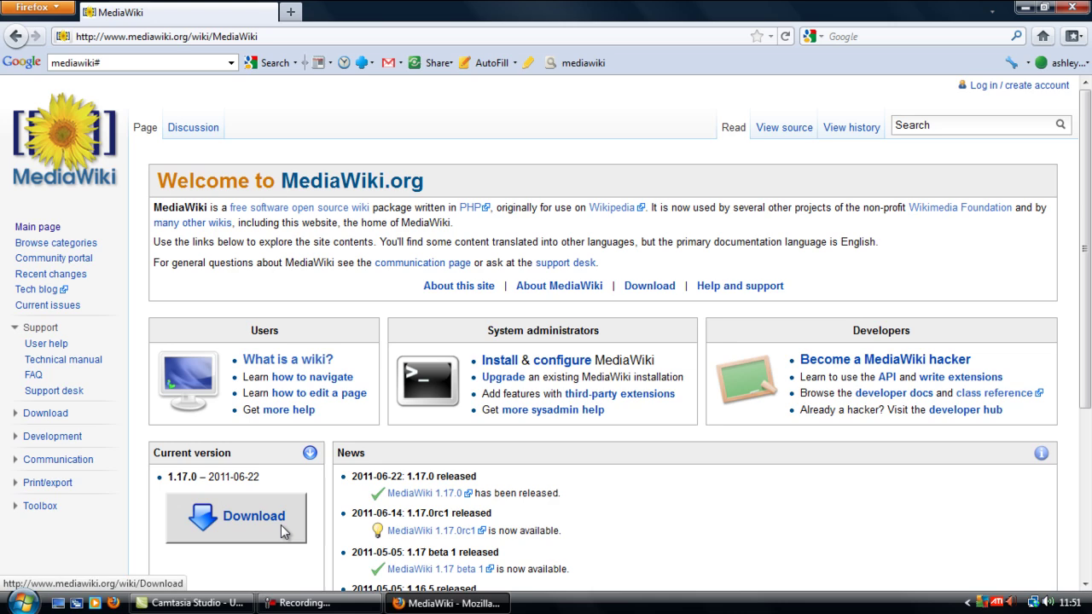
pyautogui.click(247, 524)
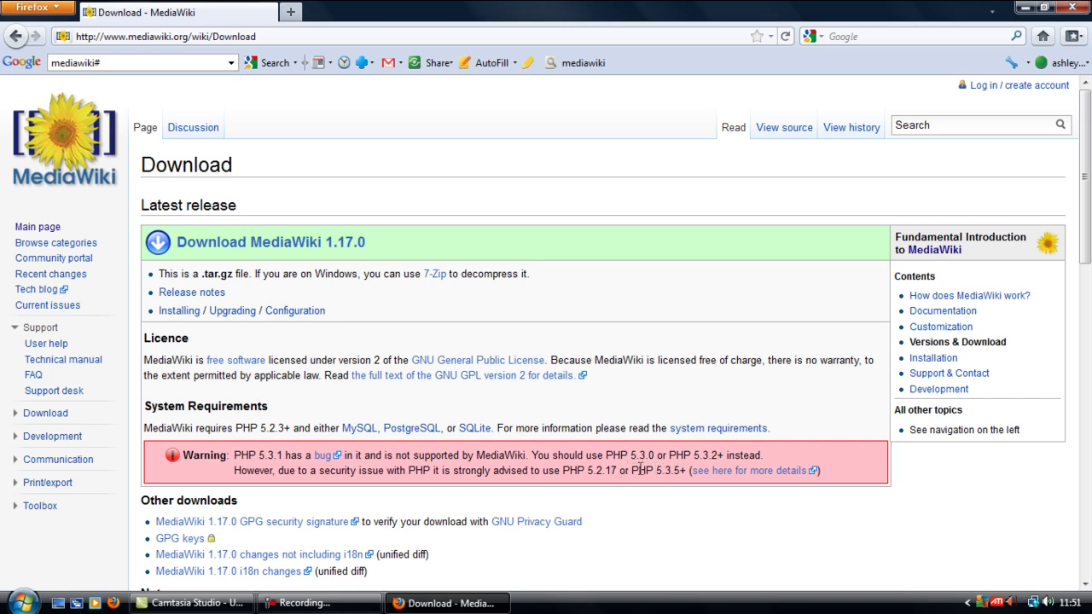
pyautogui.moveTo(632, 470); pyautogui.dragTo(680, 471)
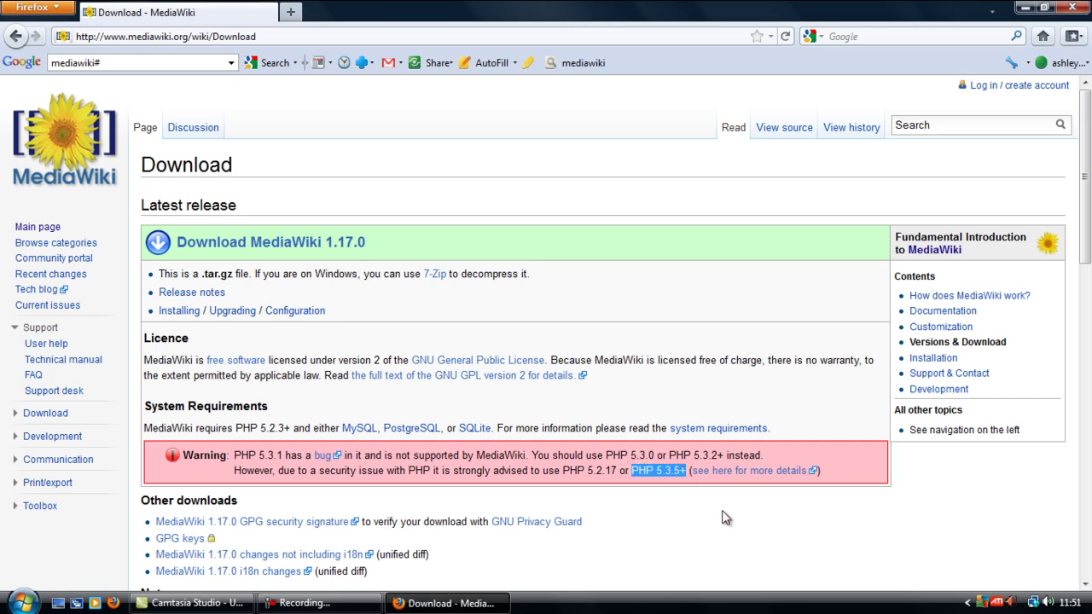
# Step: Dismiss the colour-scheme prompt and start WampServer from the Start menu
pyautogui.click(431, 350)
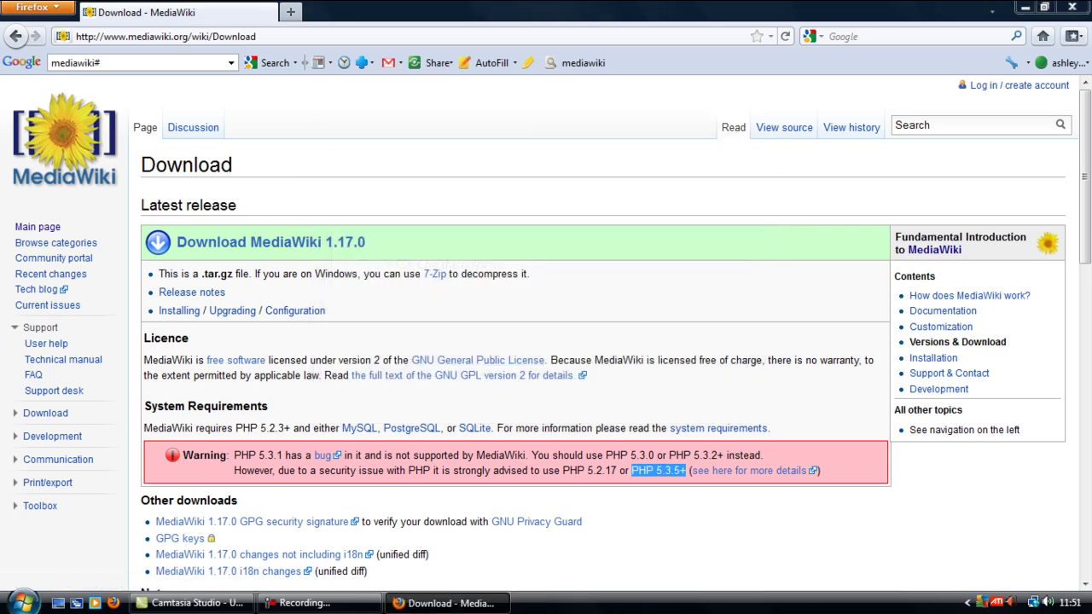
pyautogui.click(21, 602)
pyautogui.click(56, 461)
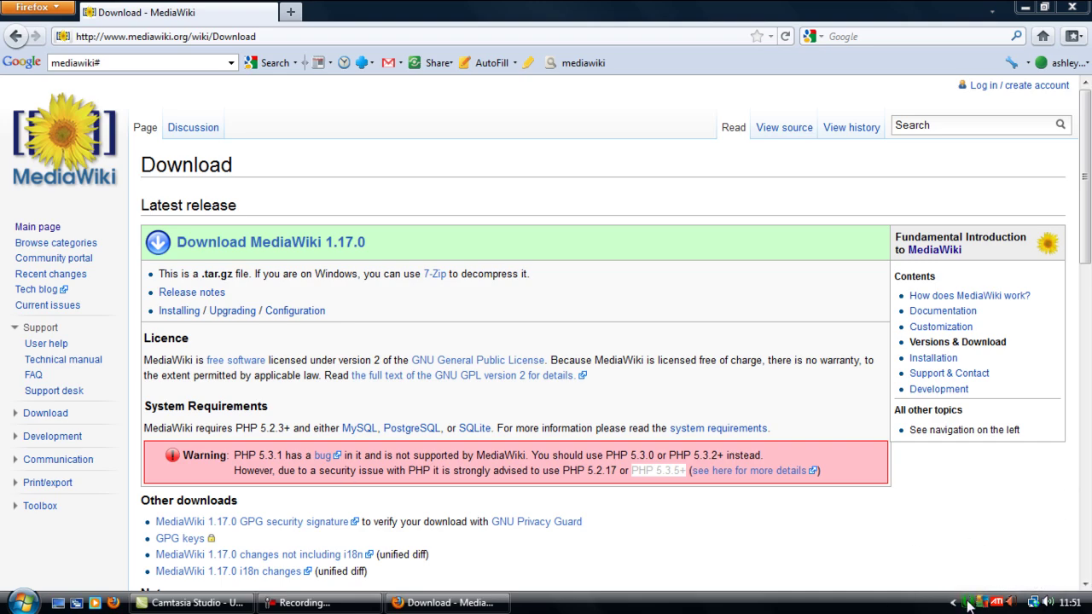
pyautogui.click(973, 604)
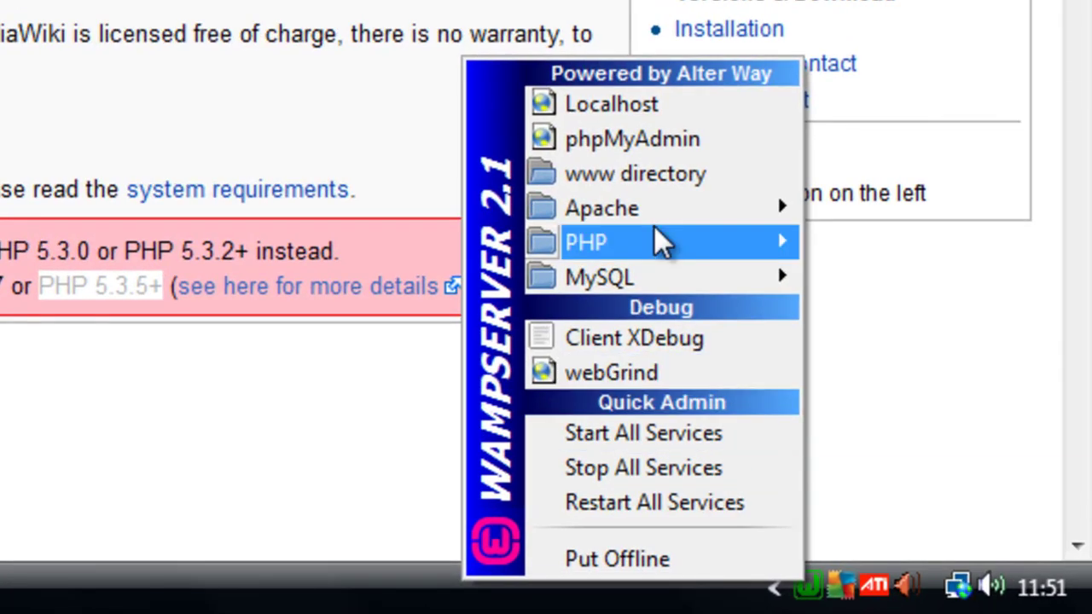
pyautogui.moveTo(902, 453)
pyautogui.moveTo(855, 247)
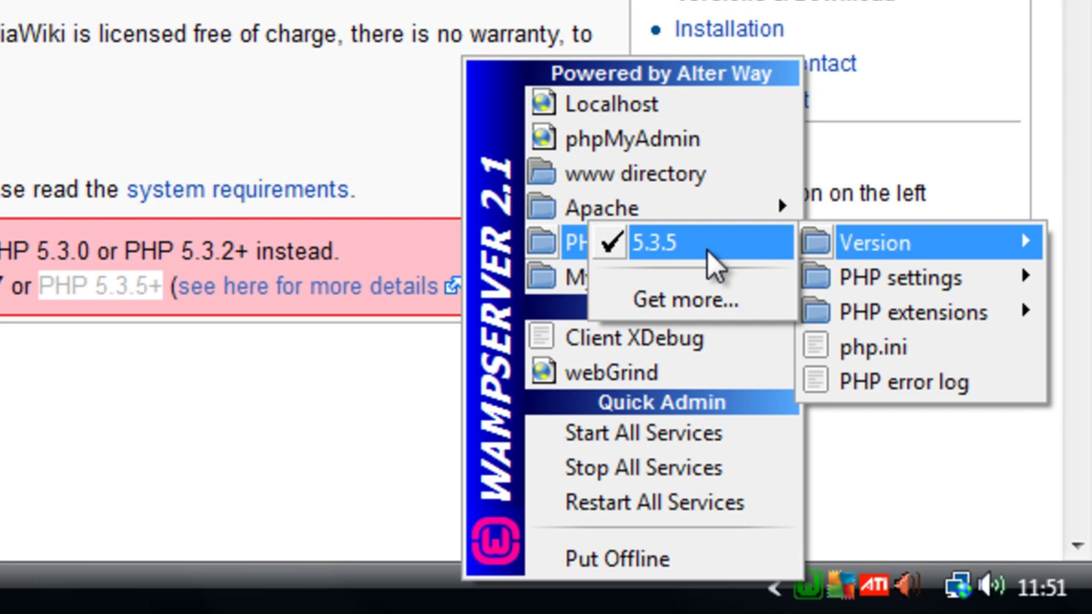
pyautogui.click(87, 285)
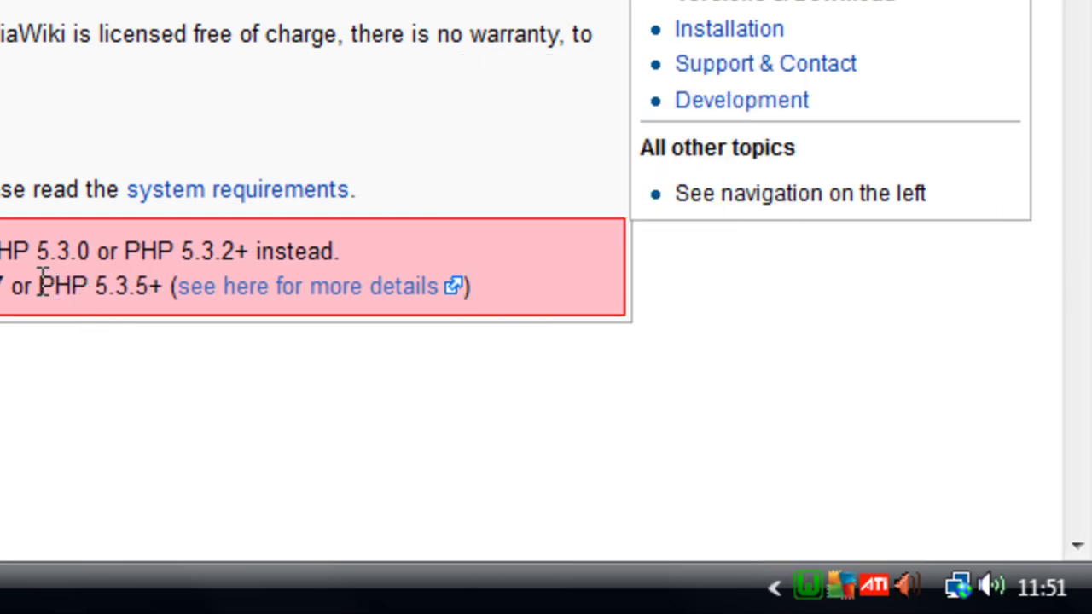
pyautogui.moveTo(40, 286); pyautogui.dragTo(149, 294)
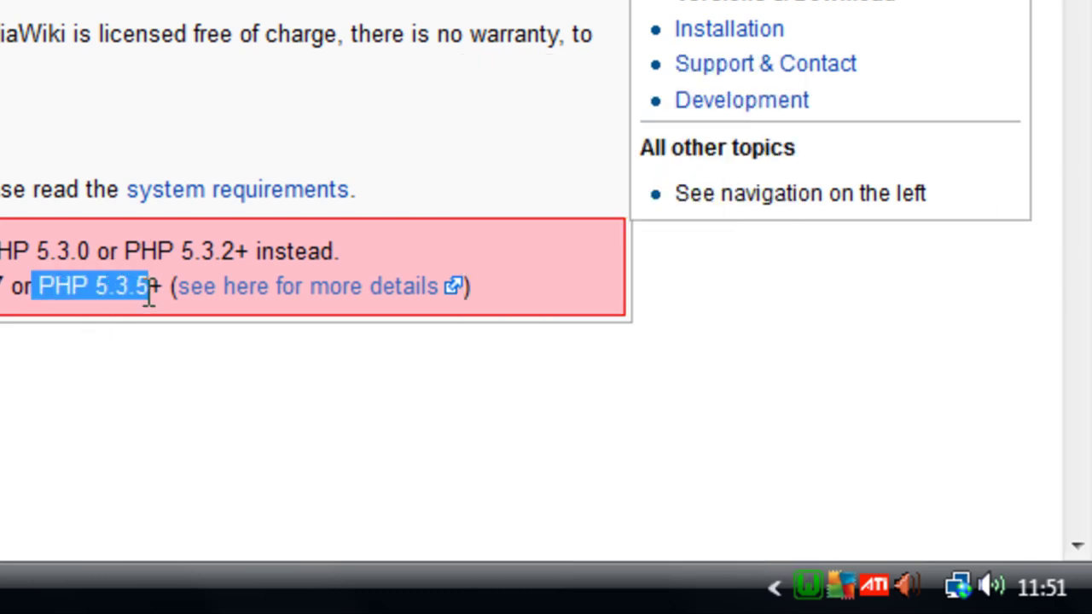
pyautogui.click(58, 340)
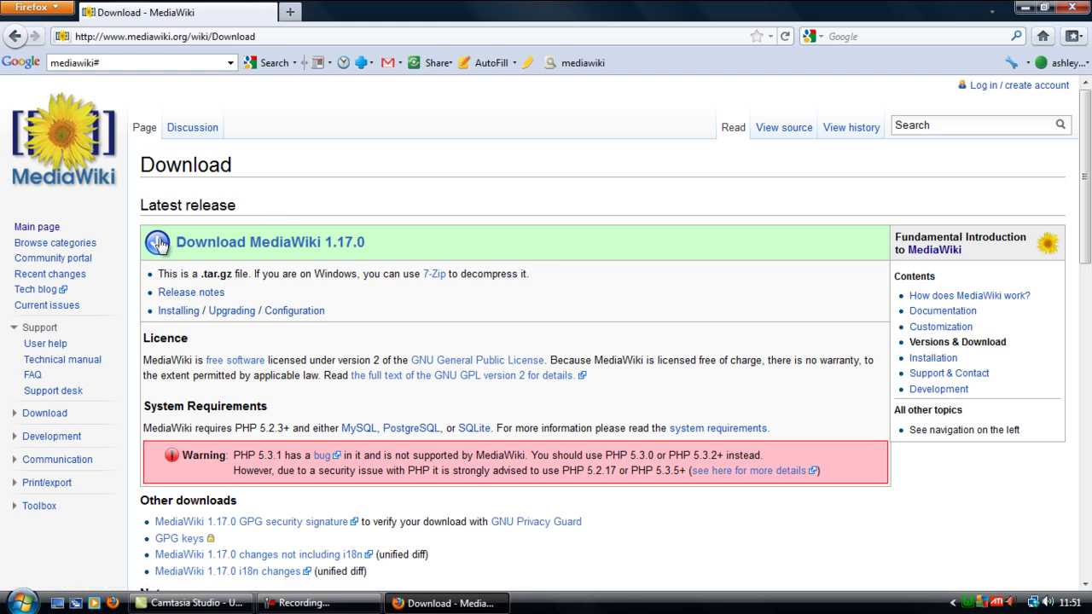
# Step: Download the MediaWiki 1.17.0 archive, choosing to save the file
pyautogui.click(330, 245)
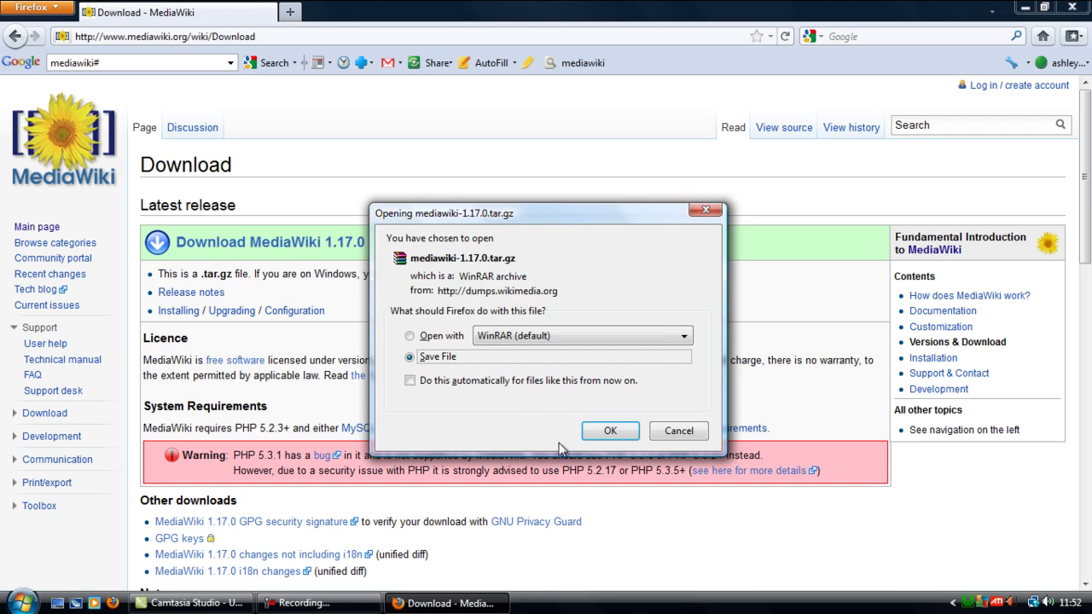
pyautogui.click(609, 432)
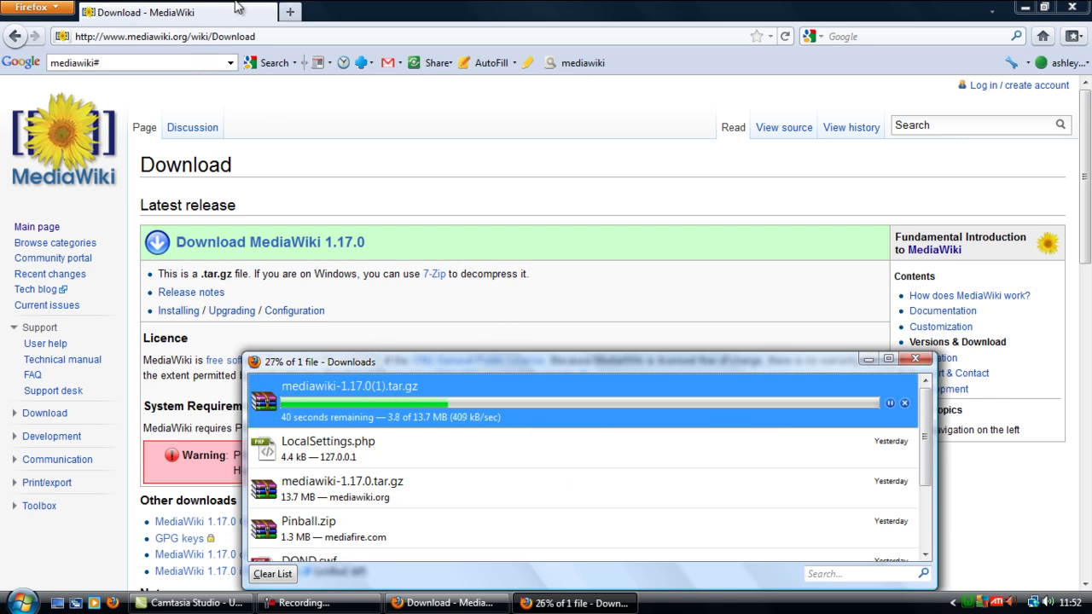
# Step: Close the MediaWiki window, move the Downloads list, and pause then resume the download
pyautogui.click(1072, 6)
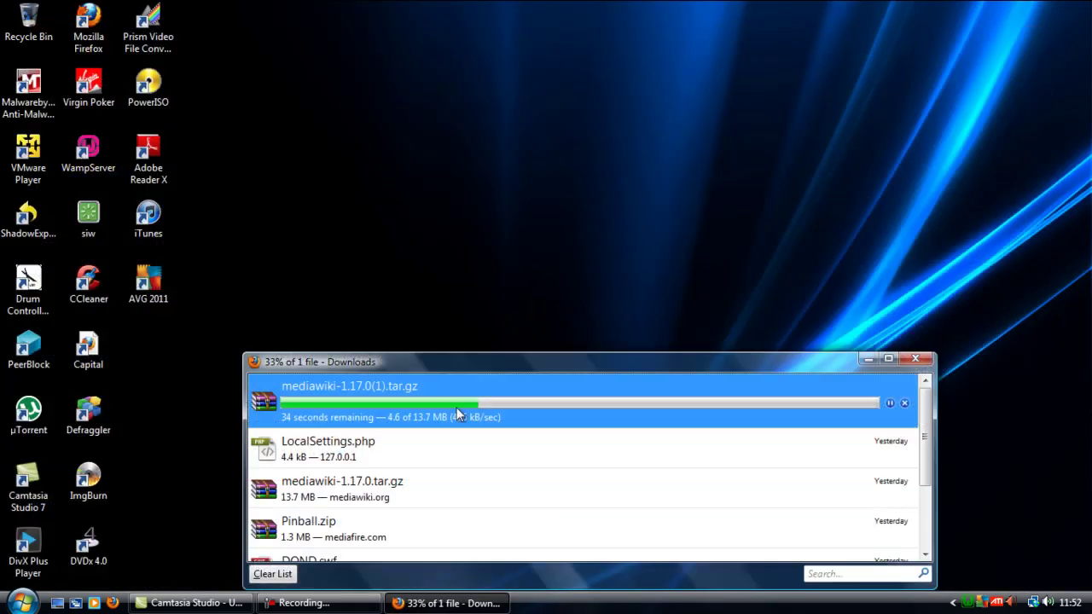
pyautogui.moveTo(475, 369); pyautogui.dragTo(519, 233)
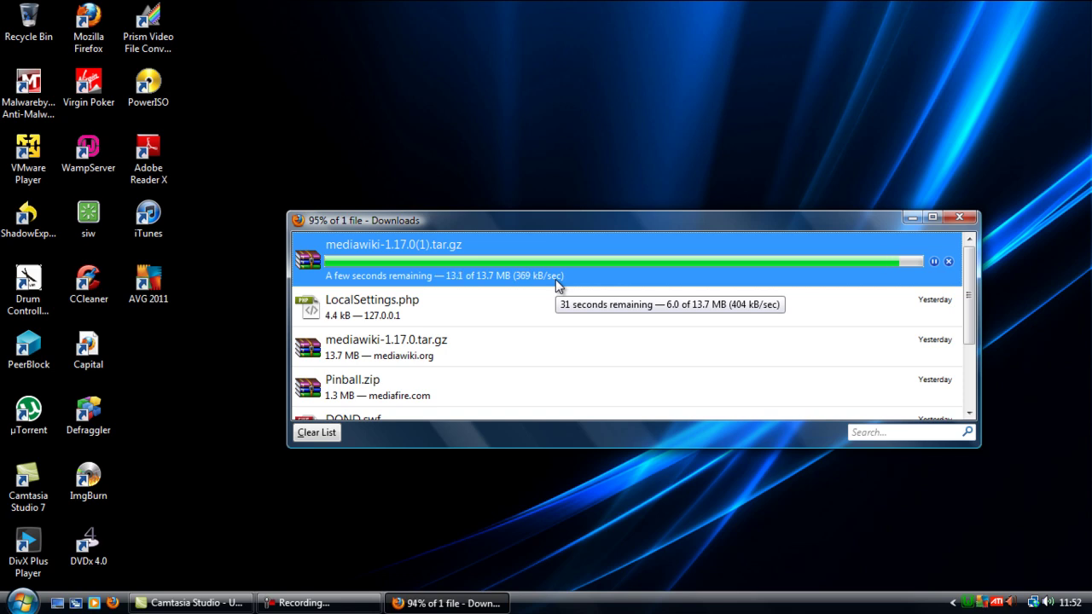
pyautogui.press('space')
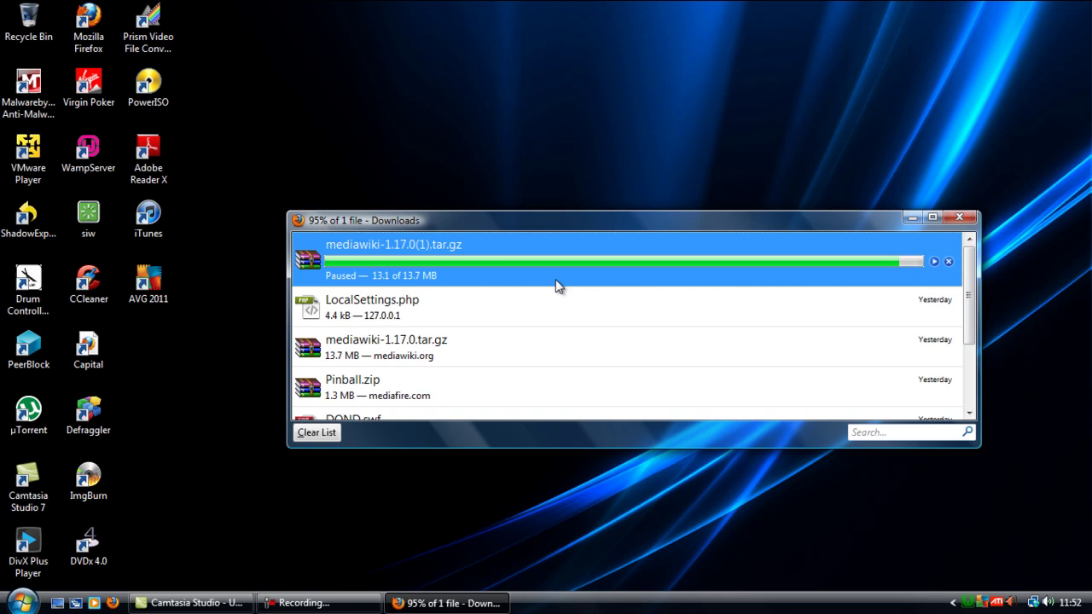
pyautogui.click(934, 262)
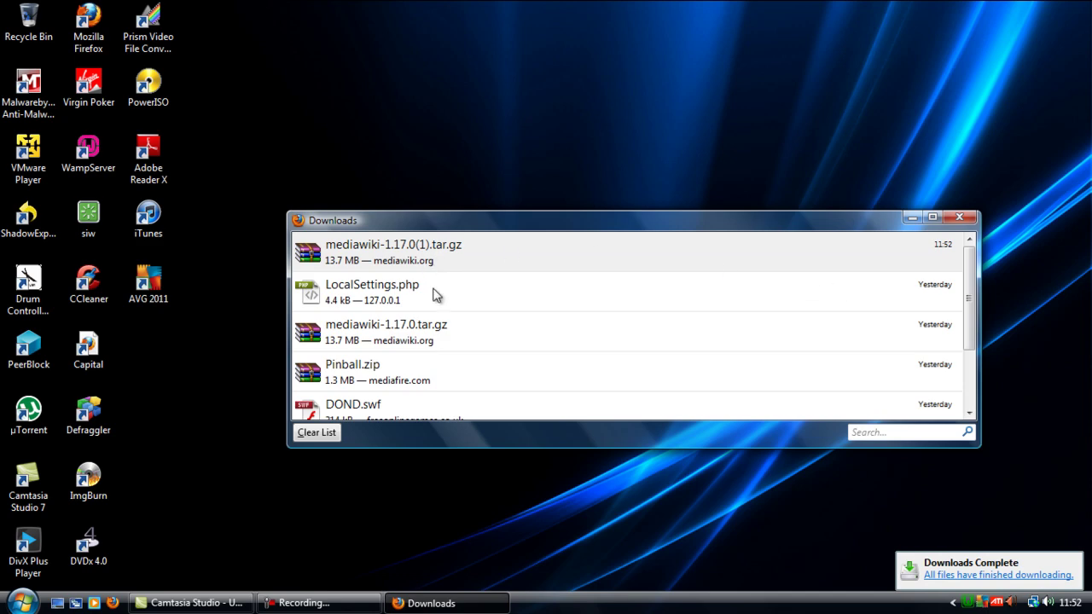
# Step: Cut the downloaded mediawiki archive from its folder and close the Downloads windows
pyautogui.rightClick(371, 248)
pyautogui.click(484, 278)
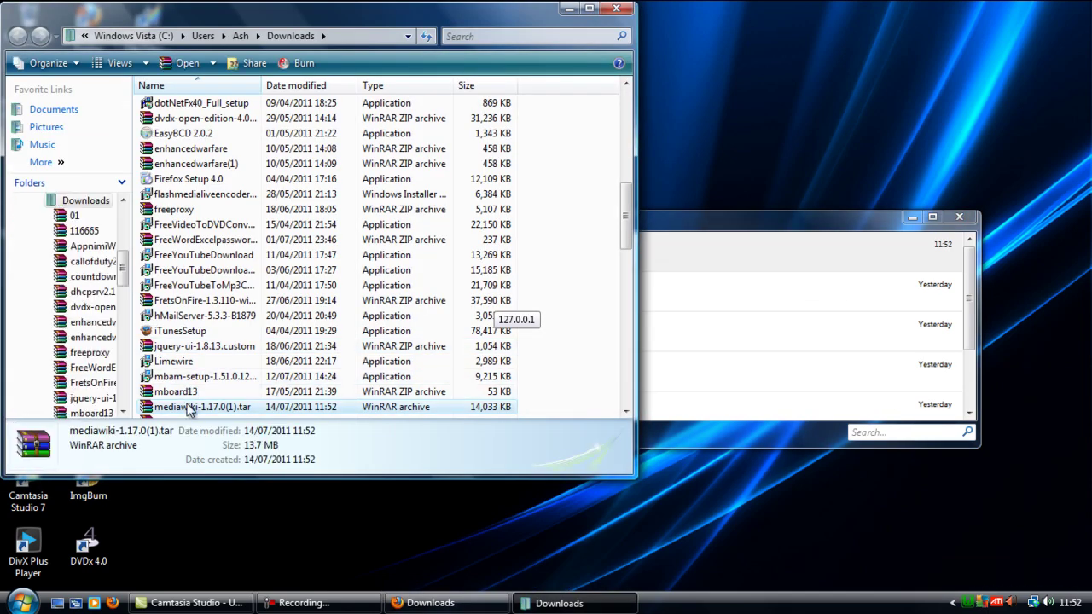
pyautogui.rightClick(189, 407)
pyautogui.click(254, 297)
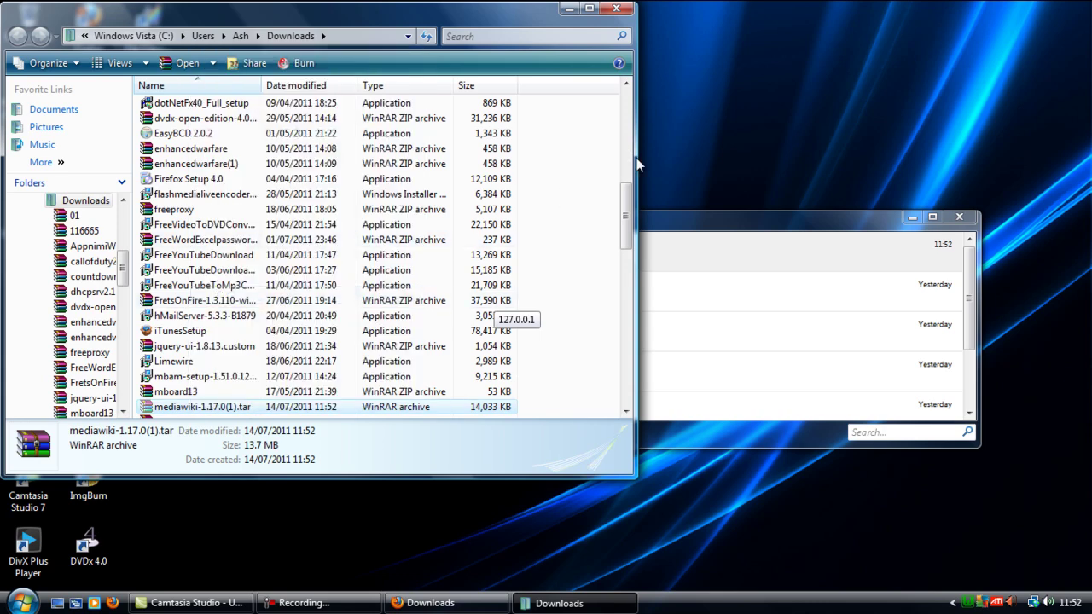
pyautogui.click(951, 228)
pyautogui.press('Escape')
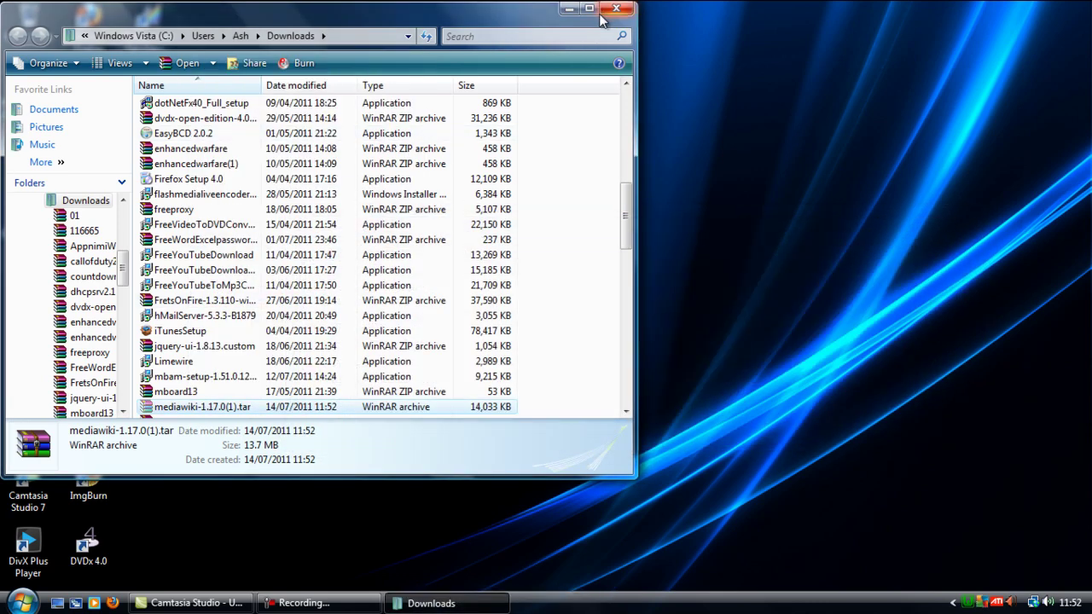
pyautogui.click(615, 8)
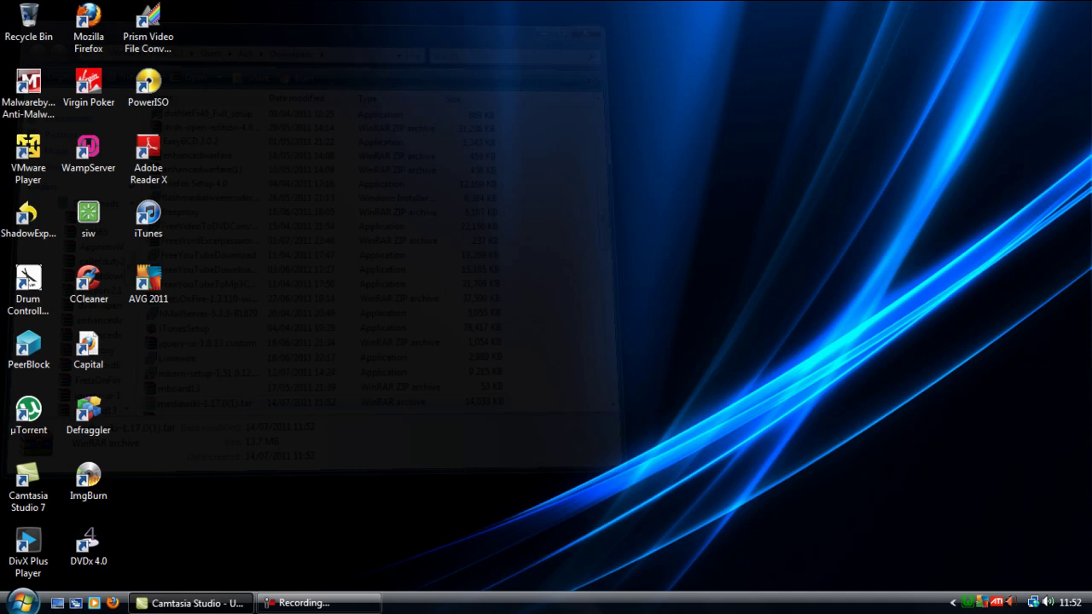
# Step: Browse to Computer > Programs (J:) > wamp > www in a new Explorer window
pyautogui.click(22, 603)
pyautogui.click(247, 402)
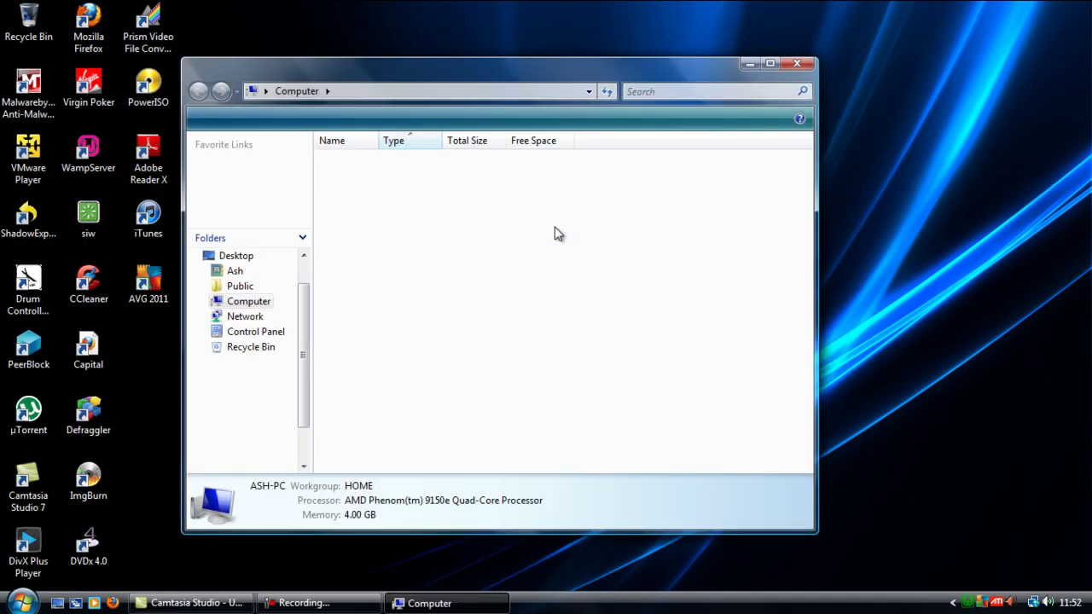
pyautogui.doubleClick(388, 223)
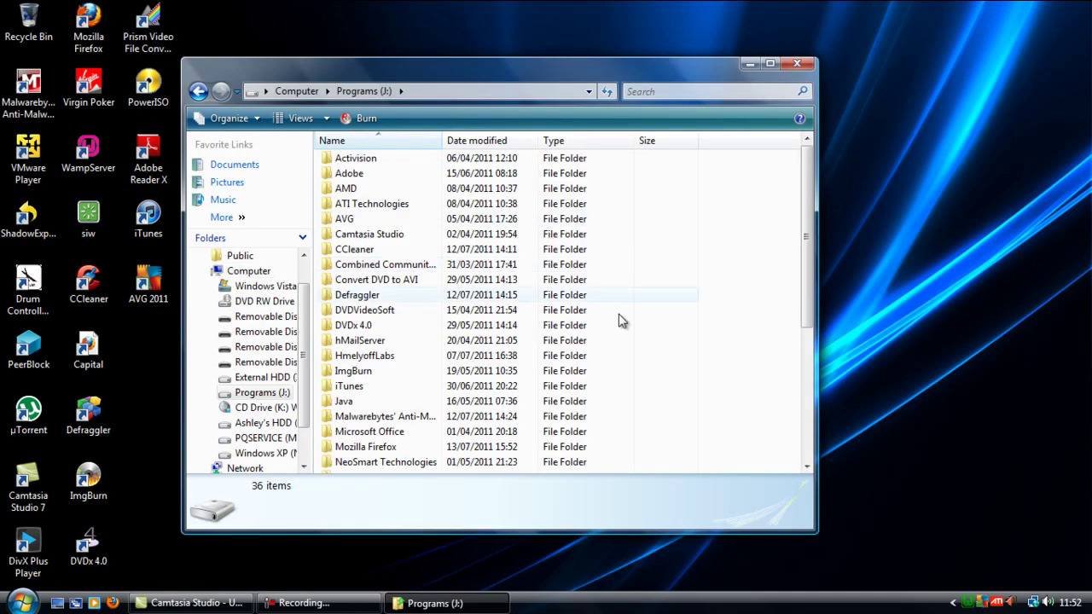
pyautogui.scroll(-5, 410, 324)
pyautogui.doubleClick(357, 401)
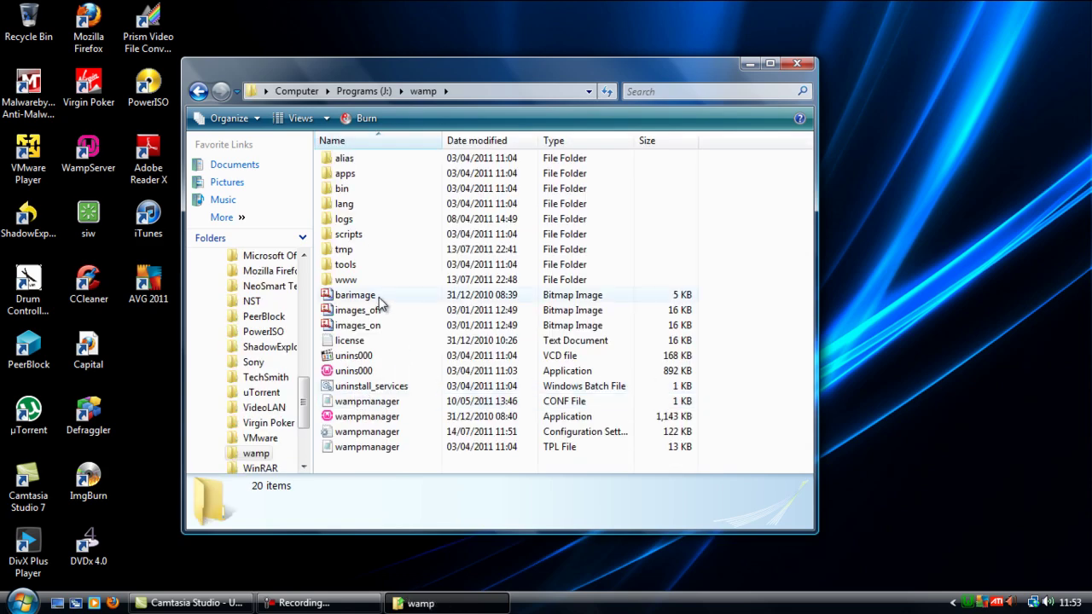
pyautogui.doubleClick(343, 280)
# Step: Create a 'wiki' folder in www and paste the MediaWiki archive into it
pyautogui.rightClick(360, 319)
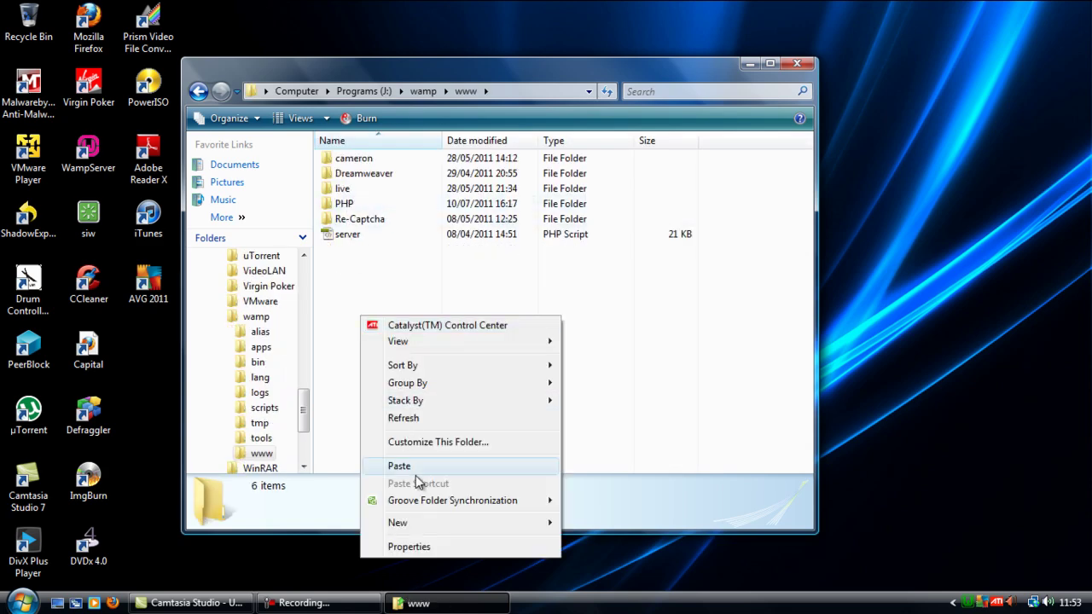
pyautogui.moveTo(419, 523)
pyautogui.click(619, 250)
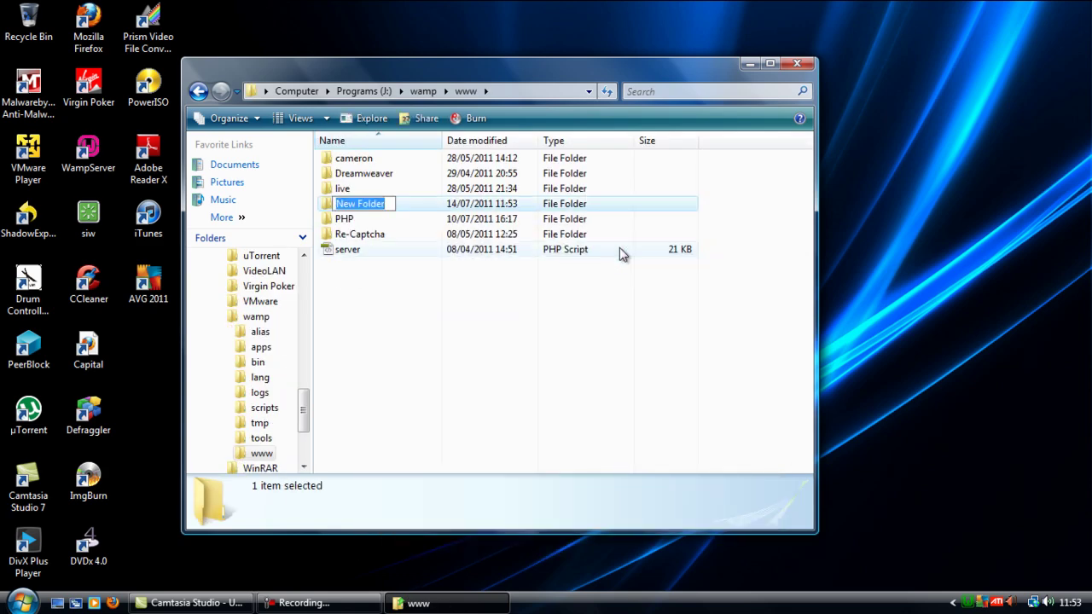
pyautogui.write('wiki')
pyautogui.press('Return')
pyautogui.press('Return')
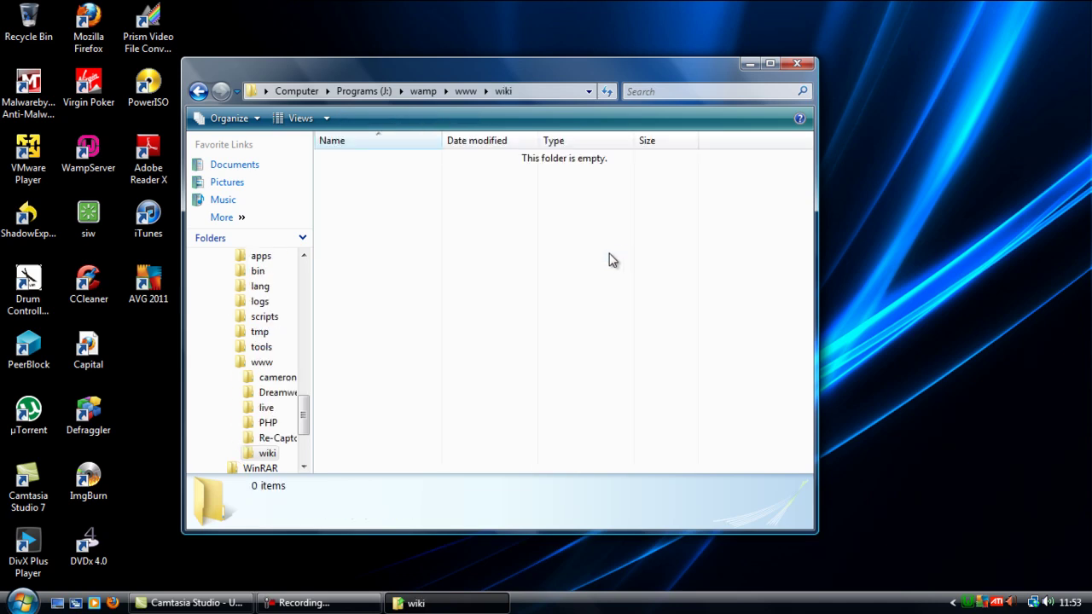
pyautogui.hotkey('ctrl', 'v')
# Step: Extract the archive into its own folder and delete the tar file
pyautogui.rightClick(382, 160)
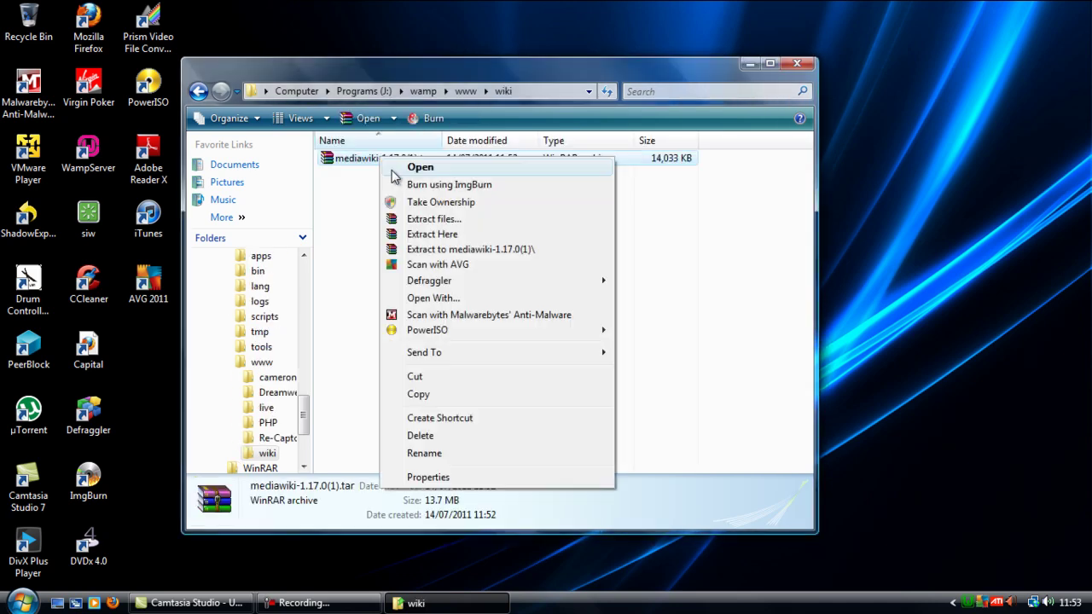
pyautogui.click(497, 250)
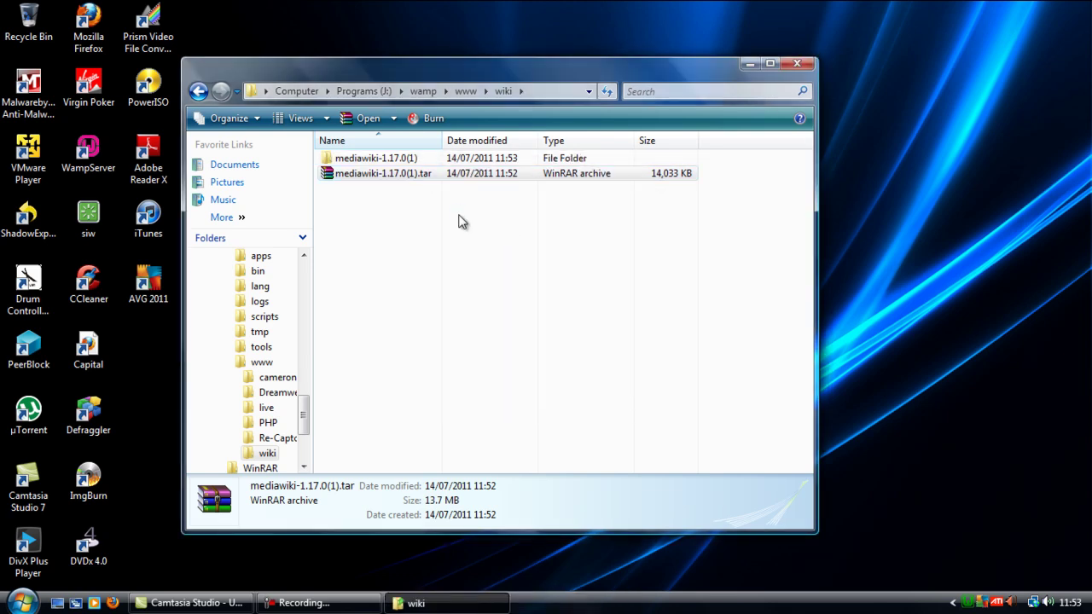
pyautogui.press('Delete')
pyautogui.press('Return')
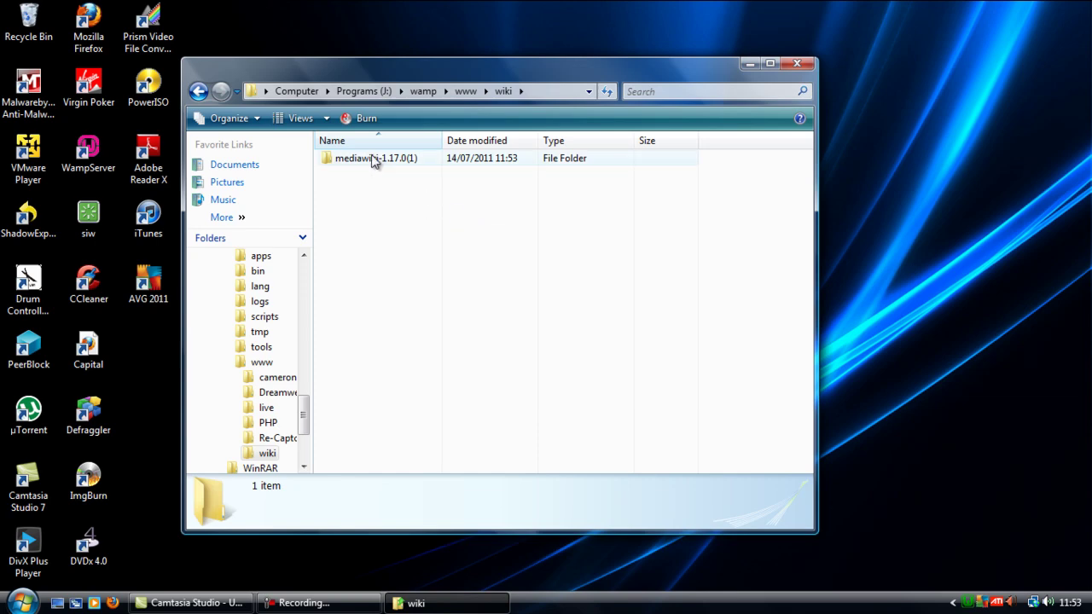
# Step: Move all 43 files from the inner mediawiki-1.17.0 folder up into wiki
pyautogui.doubleClick(373, 160)
pyautogui.doubleClick(371, 162)
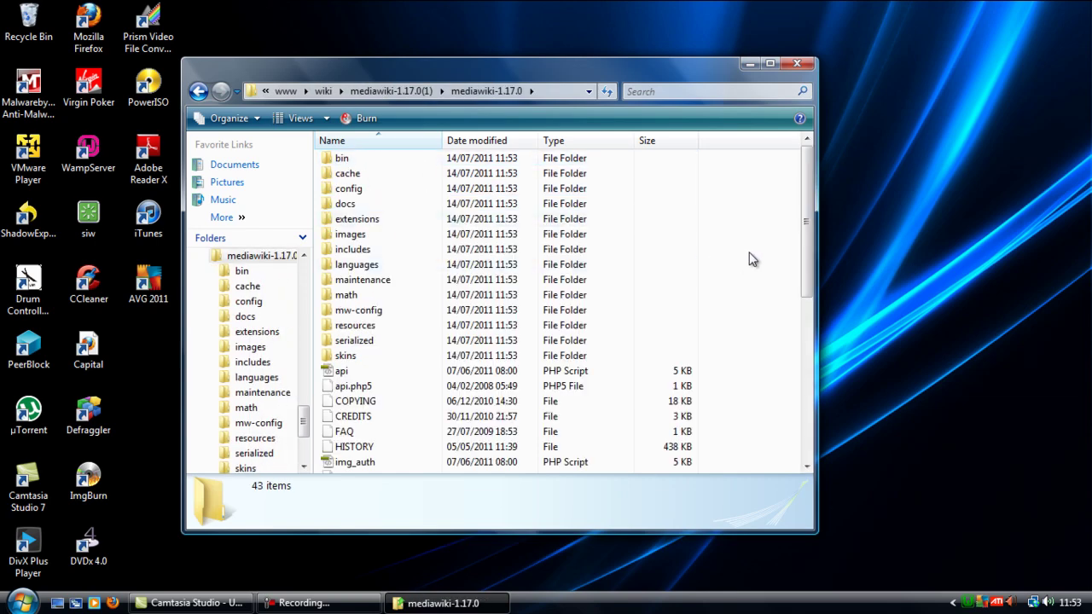
pyautogui.hotkey('ctrl', 'a')
pyautogui.rightClick(335, 159)
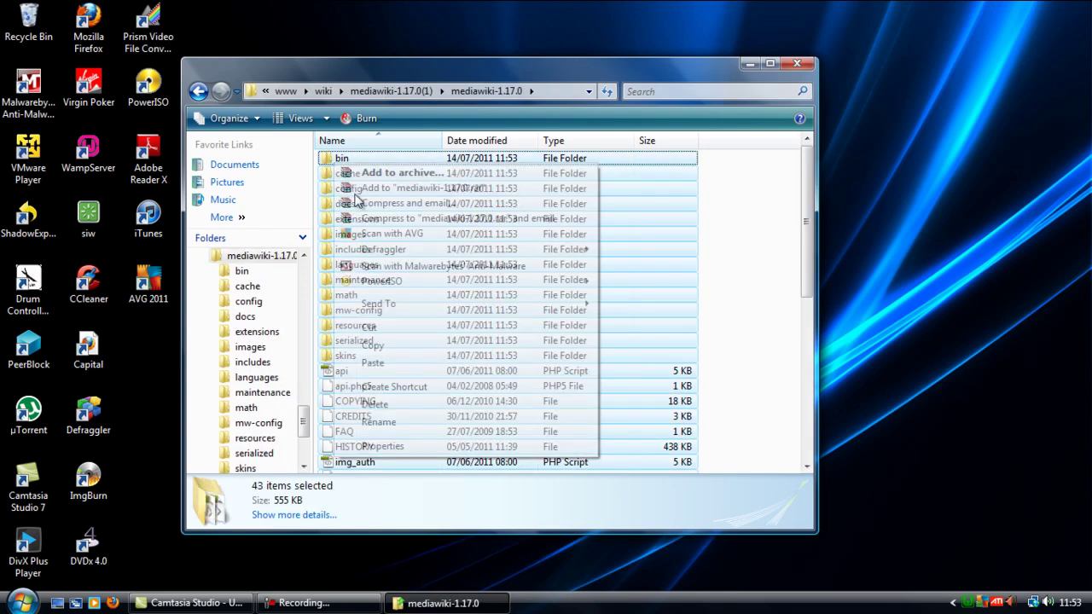
pyautogui.click(380, 327)
pyautogui.doubleClick(198, 91)
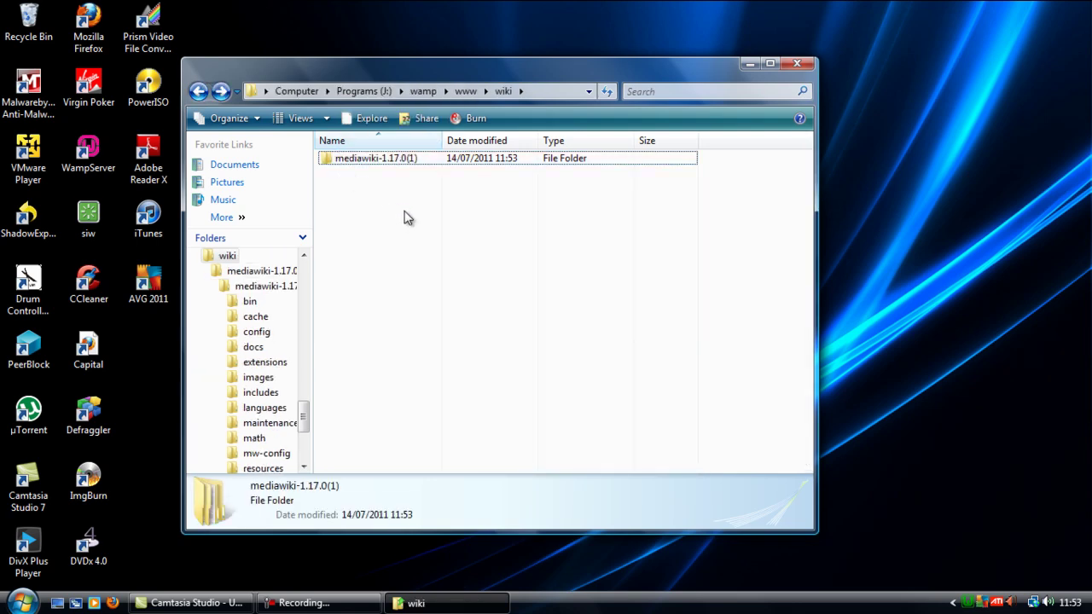
pyautogui.hotkey('ctrl', 'v')
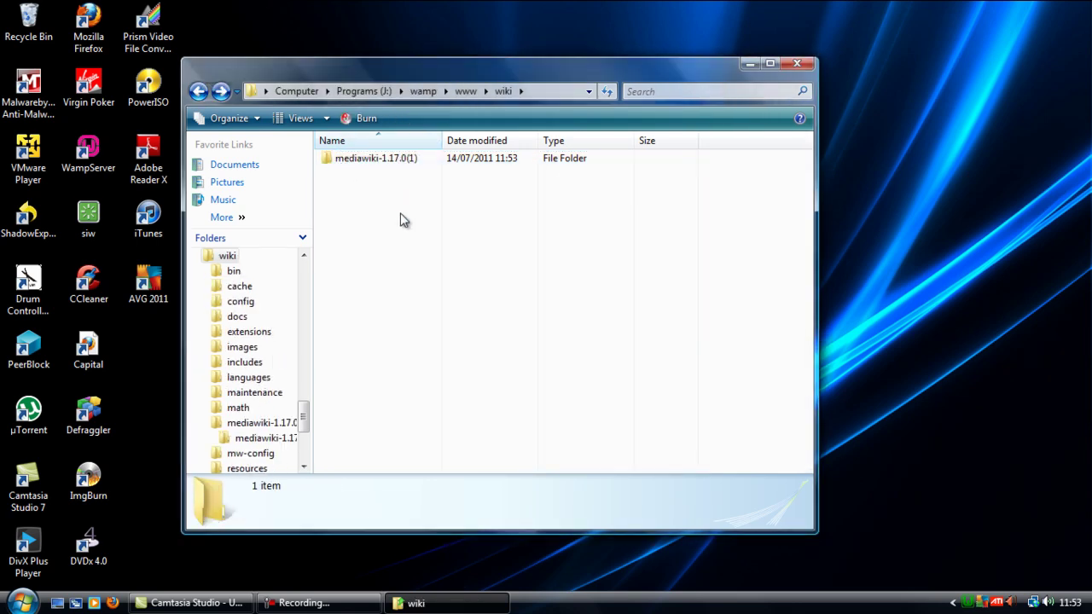
# Step: Delete the leftover mediawiki-1.17.0(1) folder and switch back to Firefox
pyautogui.moveTo(358, 310); pyautogui.dragTo(354, 314)
pyautogui.click(354, 312)
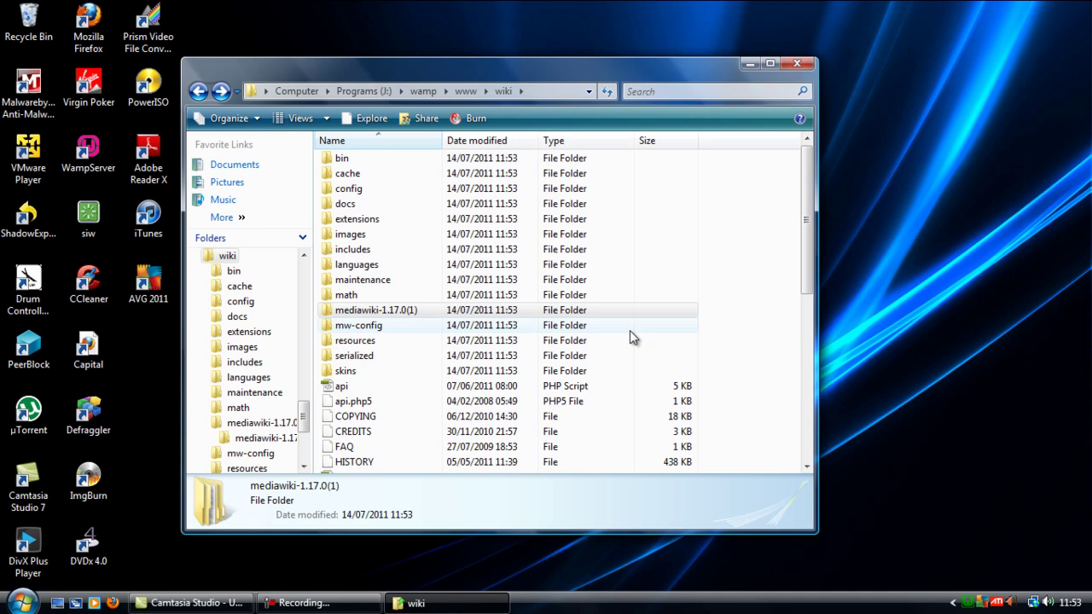
pyautogui.press('Delete')
pyautogui.press('Return')
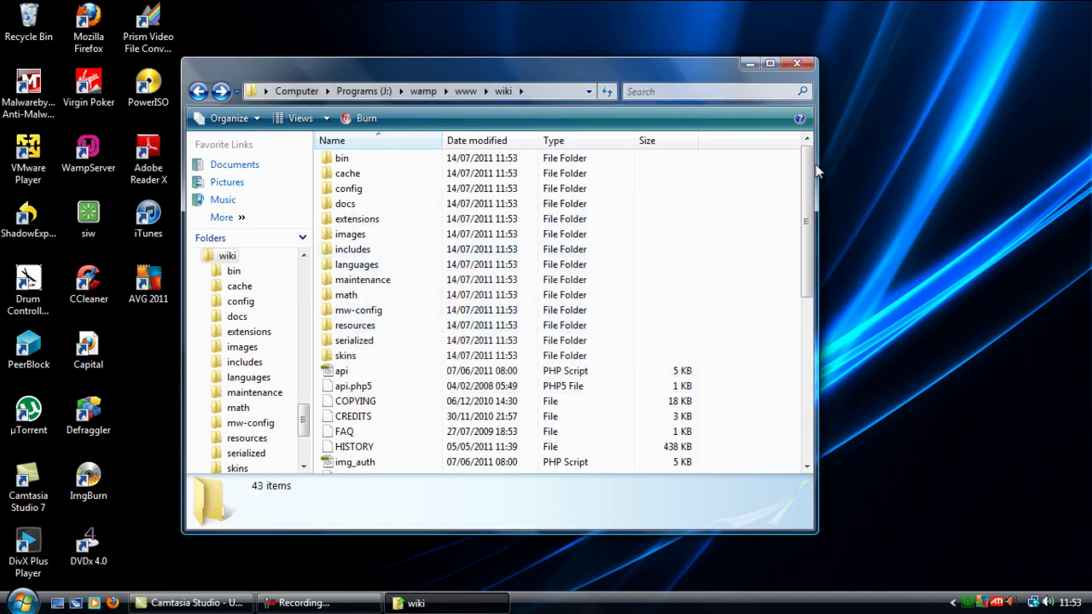
pyautogui.moveTo(806, 174); pyautogui.dragTo(807, 170)
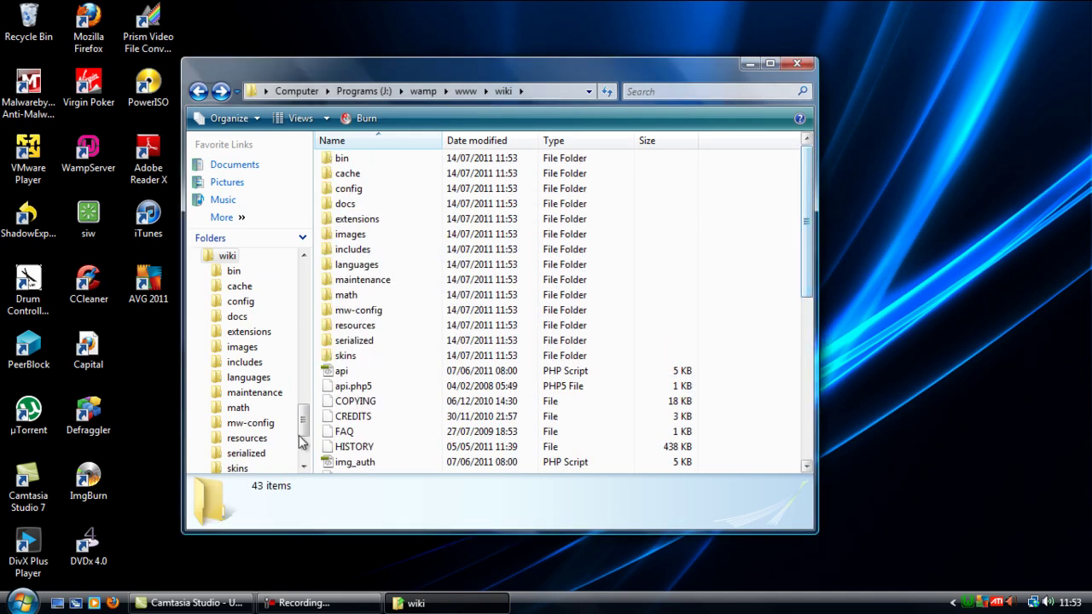
pyautogui.click(307, 603)
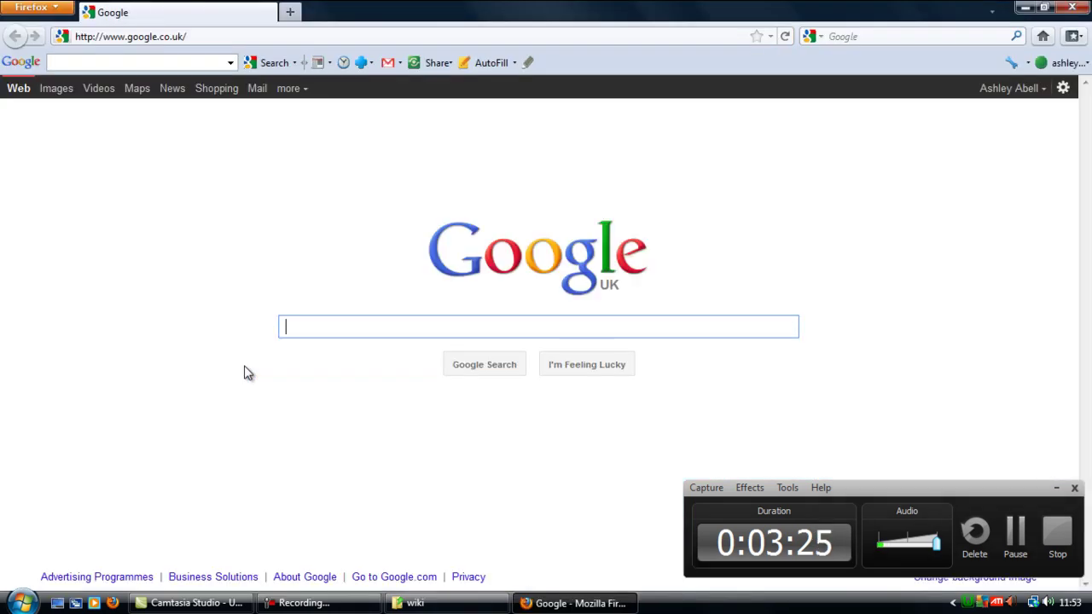
# Step: Browse to 127.0.0.1 and open the wiki/ directory, which reports LocalSettings.php not found
pyautogui.click(183, 30)
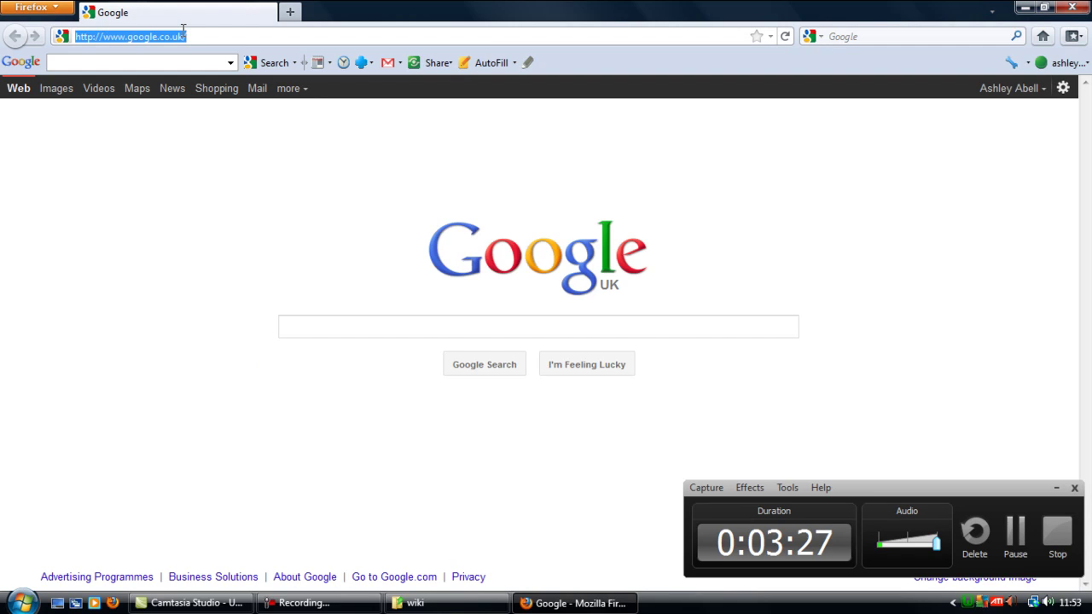
pyautogui.write('127.0.1')
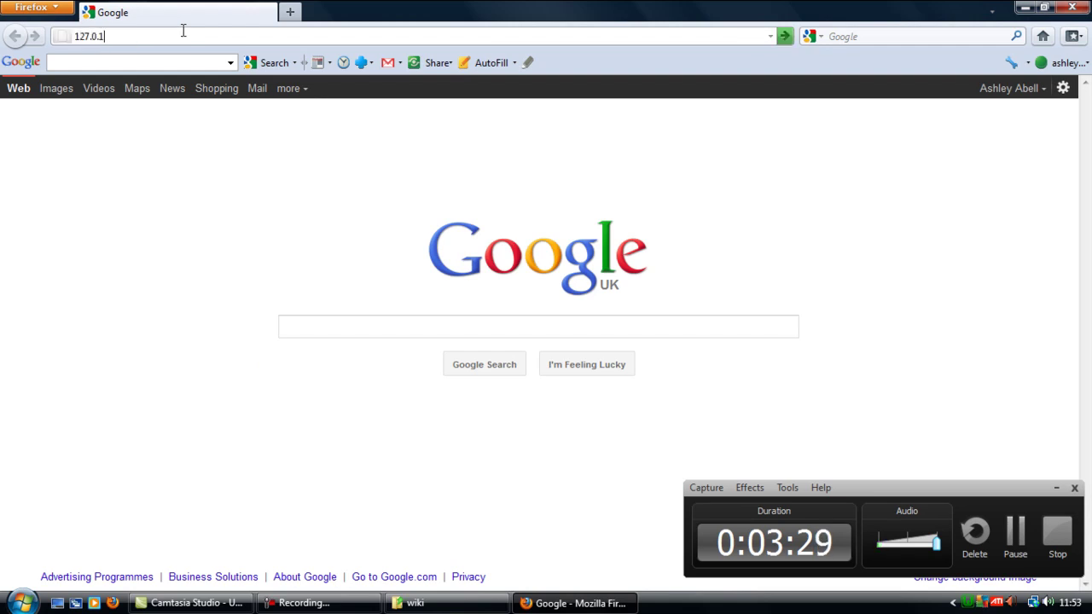
pyautogui.write('0.1')
pyautogui.press('Return')
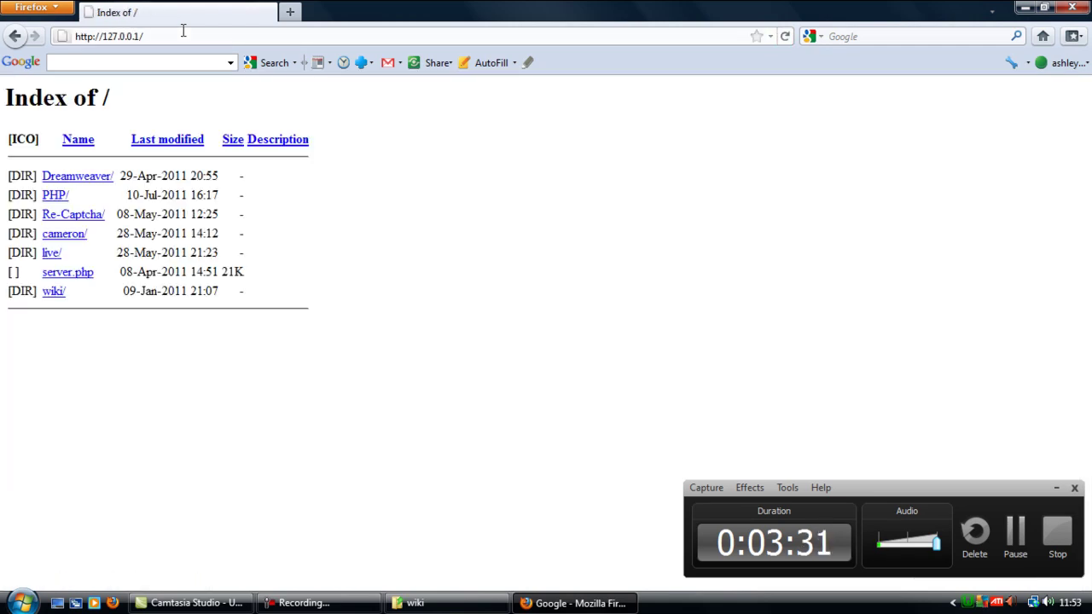
pyautogui.click(56, 293)
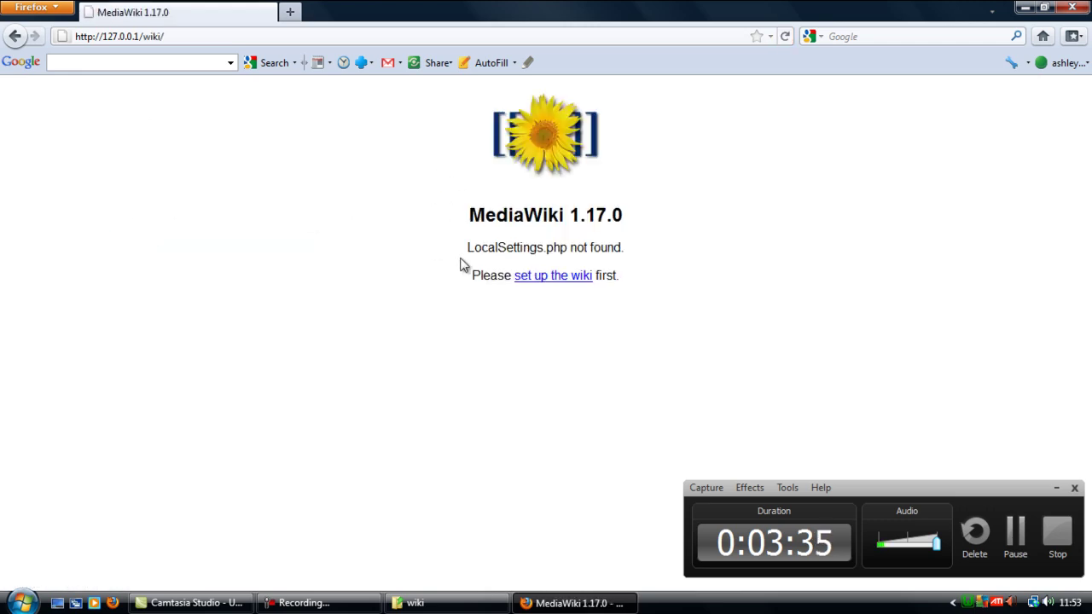
pyautogui.moveTo(466, 247); pyautogui.dragTo(664, 256)
pyautogui.click(664, 256)
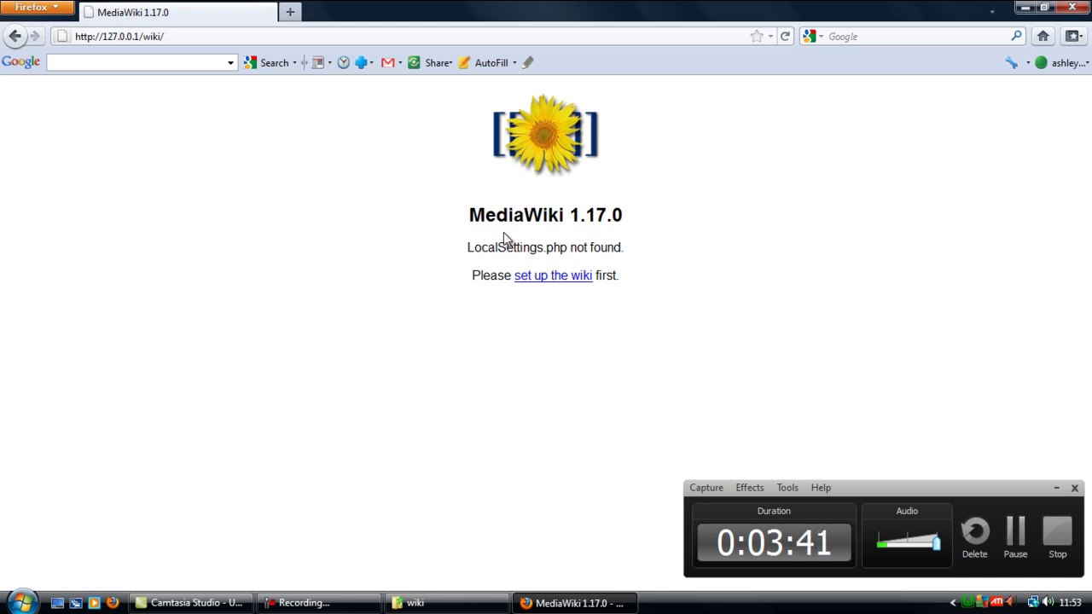
# Step: Start the wiki setup, keep British English (en-gb), and scroll through the Welcome page
pyautogui.click(562, 281)
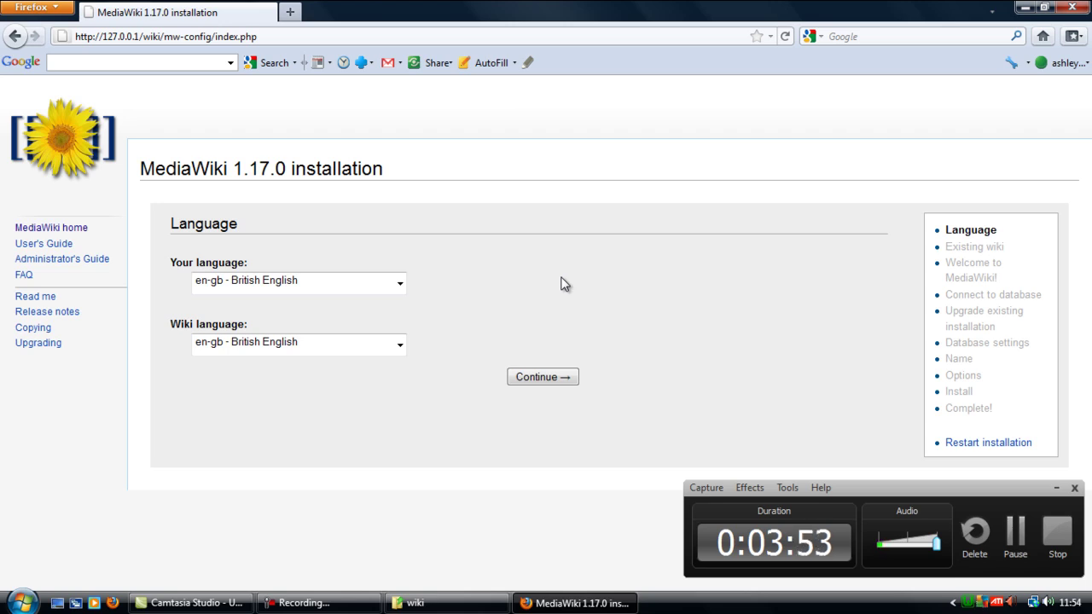
pyautogui.click(538, 380)
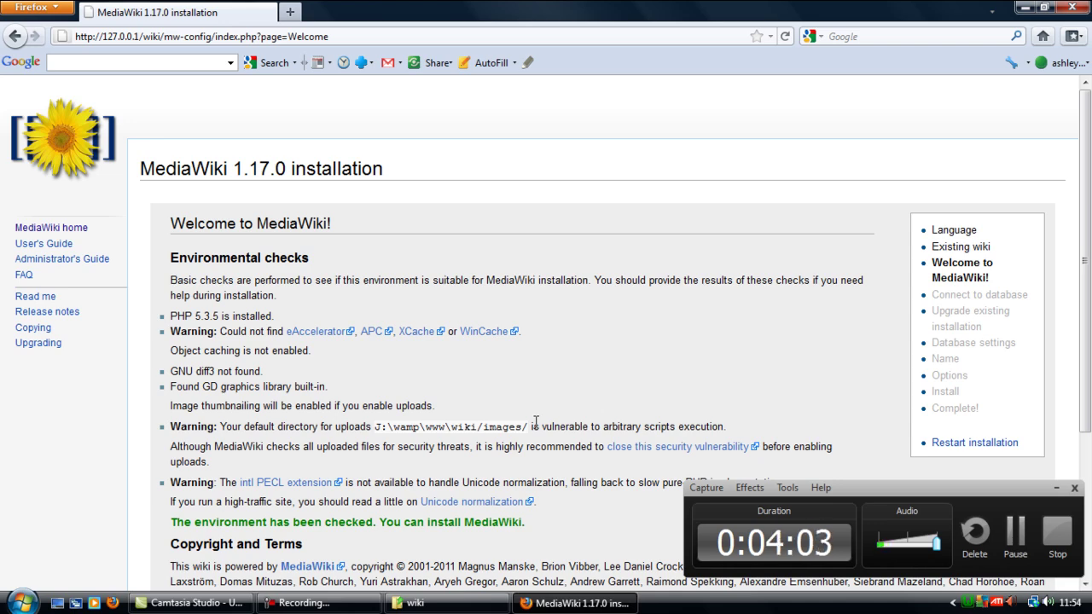
pyautogui.scroll(-4, 536, 423)
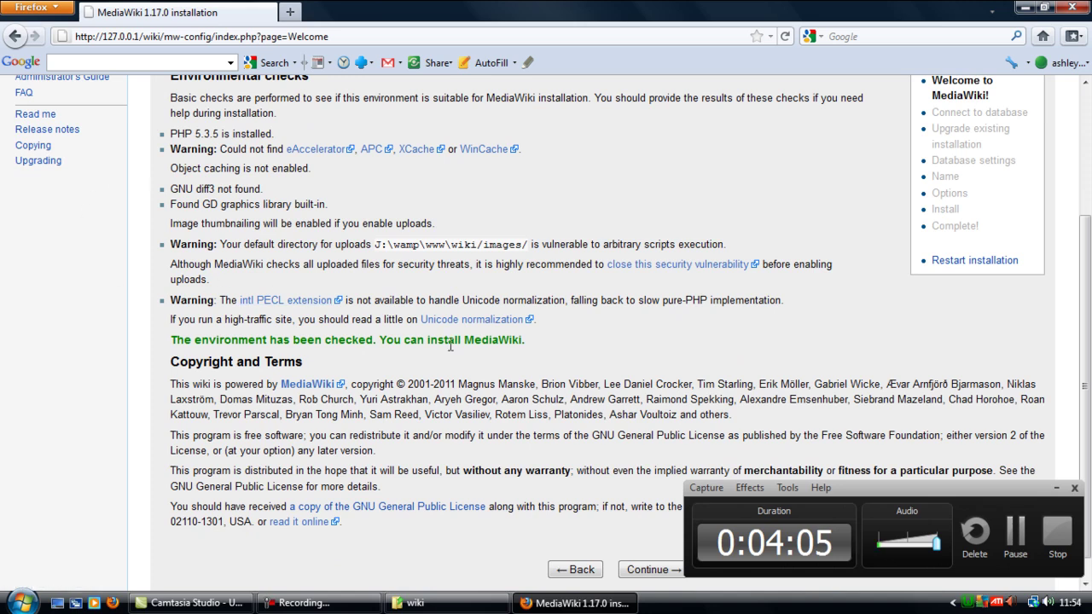
pyautogui.scroll(-1, 981, 460)
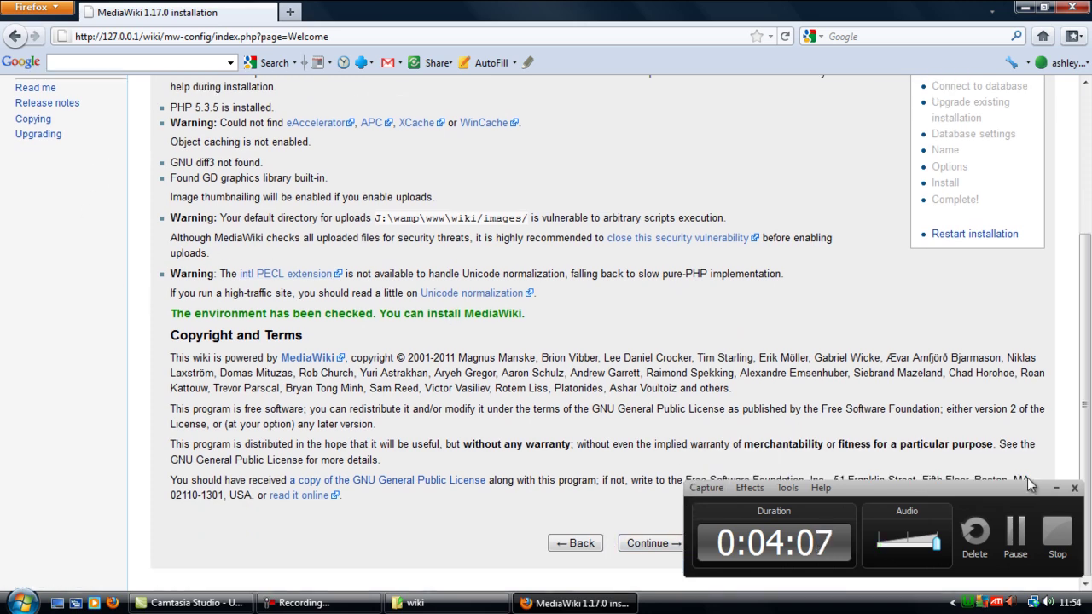
pyautogui.click(1056, 488)
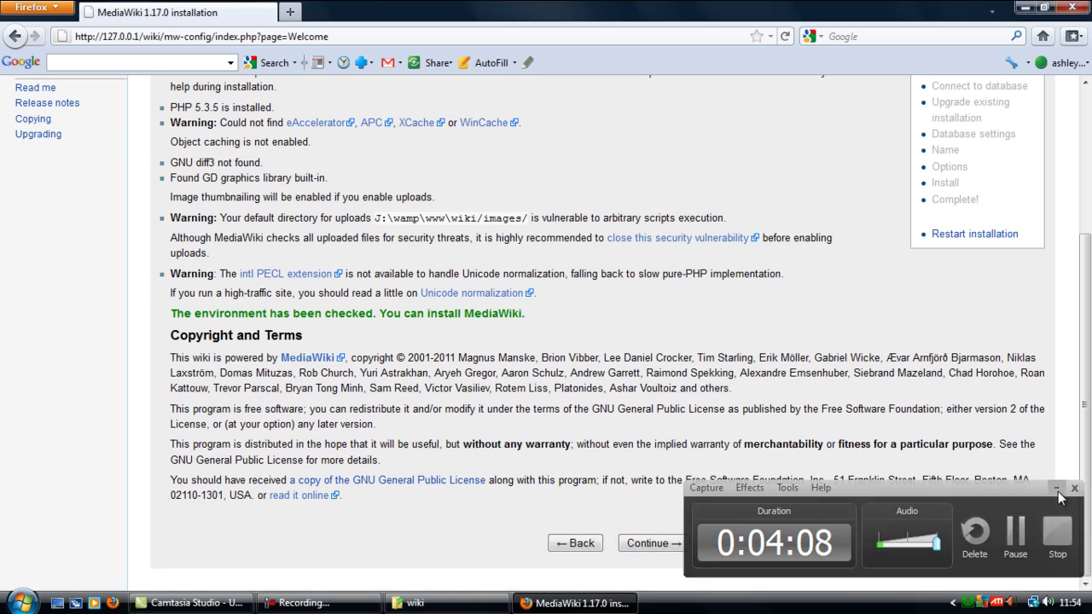
# Step: Continue to the Connect to database step and check the localhost database host
pyautogui.click(653, 544)
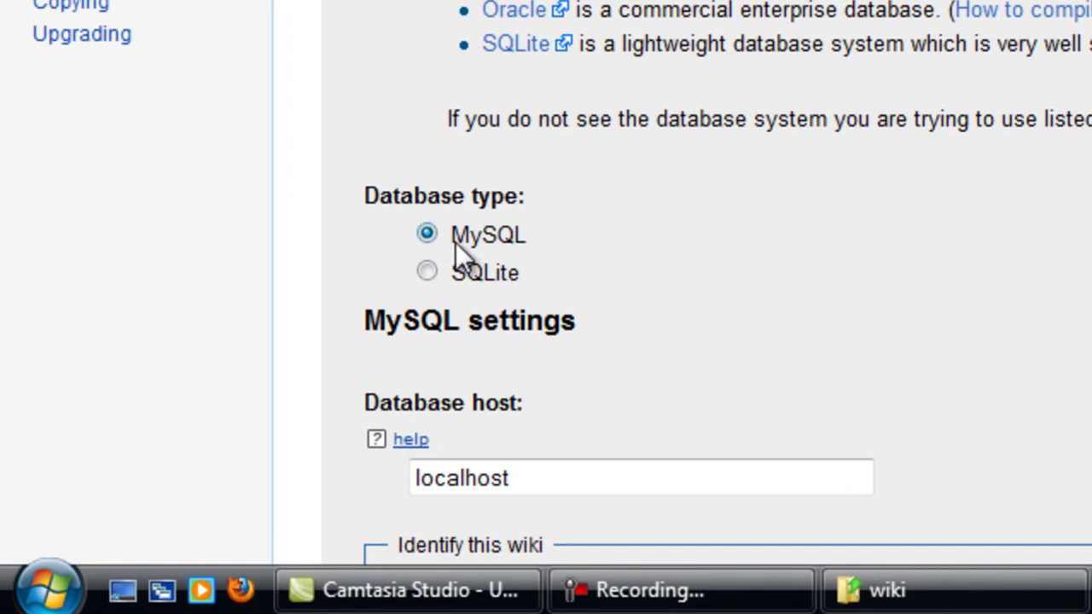
pyautogui.scroll(-3, 456, 242)
pyautogui.doubleClick(563, 276)
pyautogui.click(632, 294)
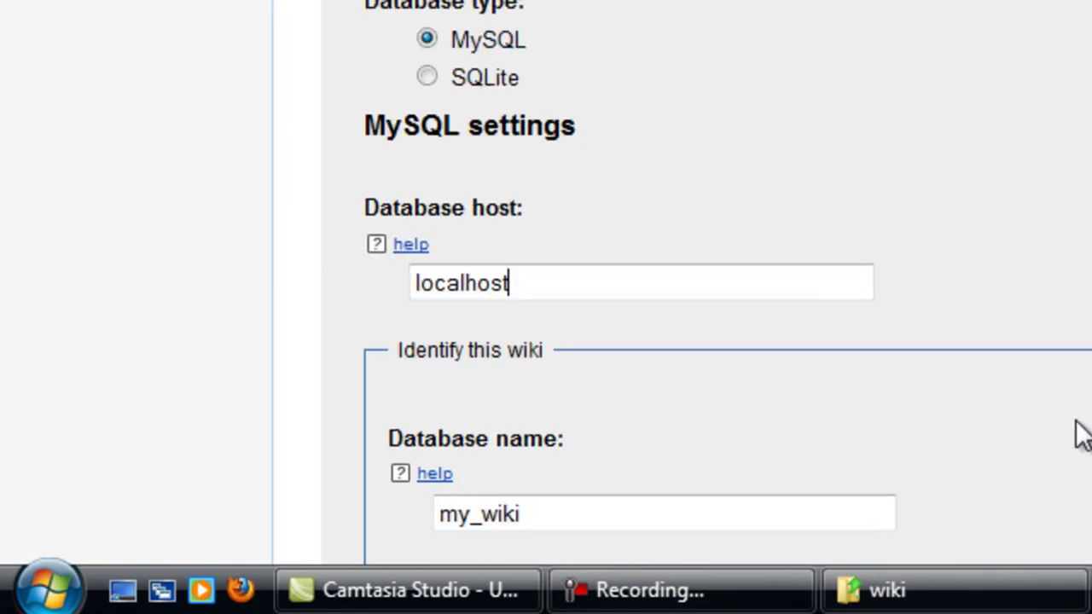
pyautogui.doubleClick(496, 281)
pyautogui.click(580, 292)
pyautogui.scroll(-3, 764, 245)
pyautogui.scroll(-3, 636, 317)
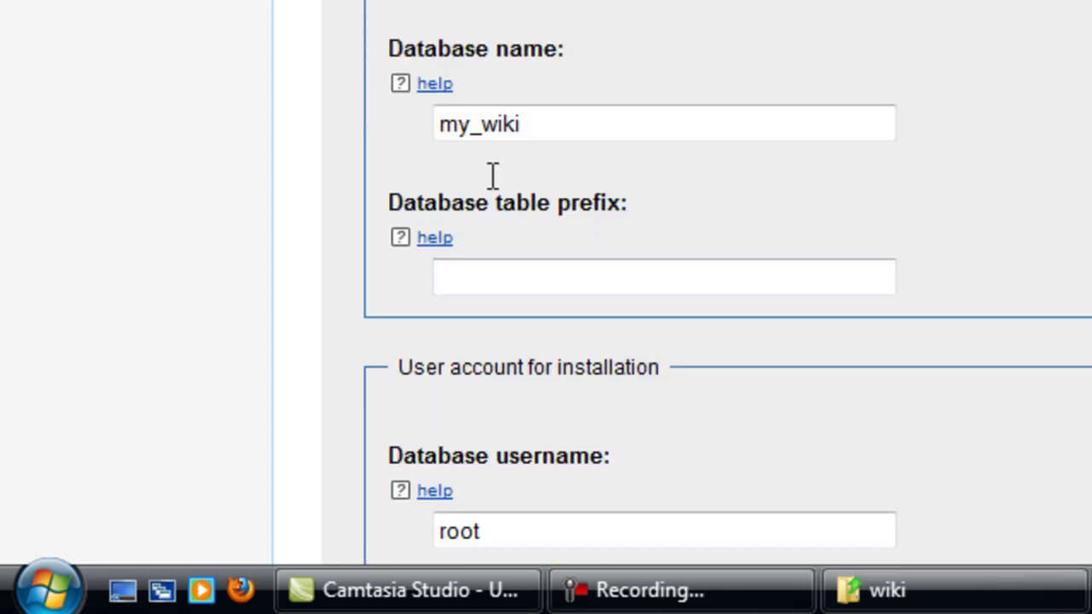
# Step: Change the database name to my_wiki_new, keeping username root and a blank password
pyautogui.doubleClick(532, 122)
pyautogui.click(565, 122)
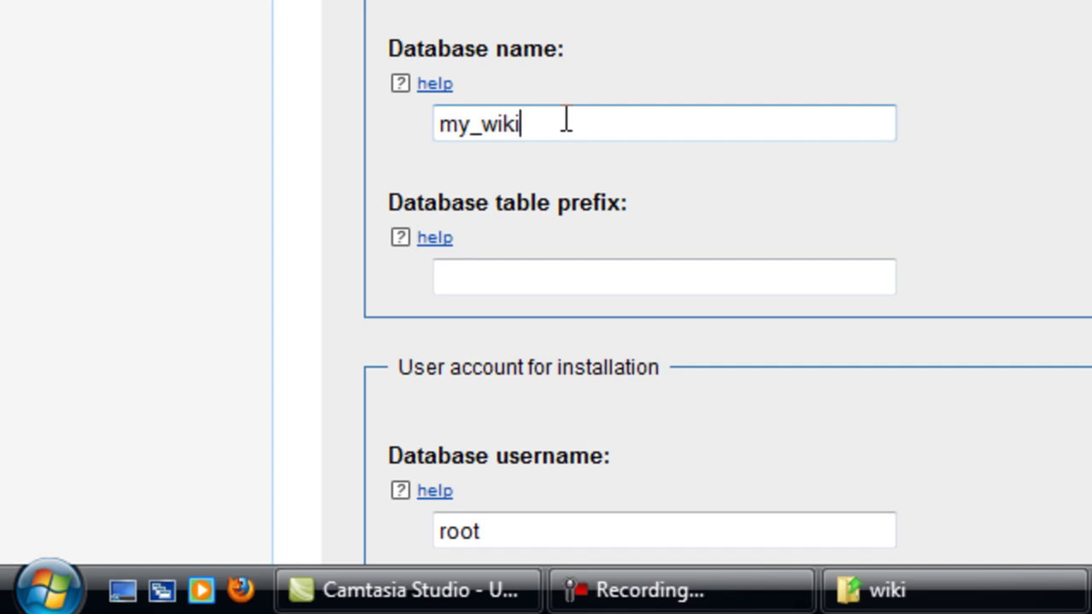
pyautogui.doubleClick(624, 122)
pyautogui.click(623, 123)
pyautogui.write('_new')
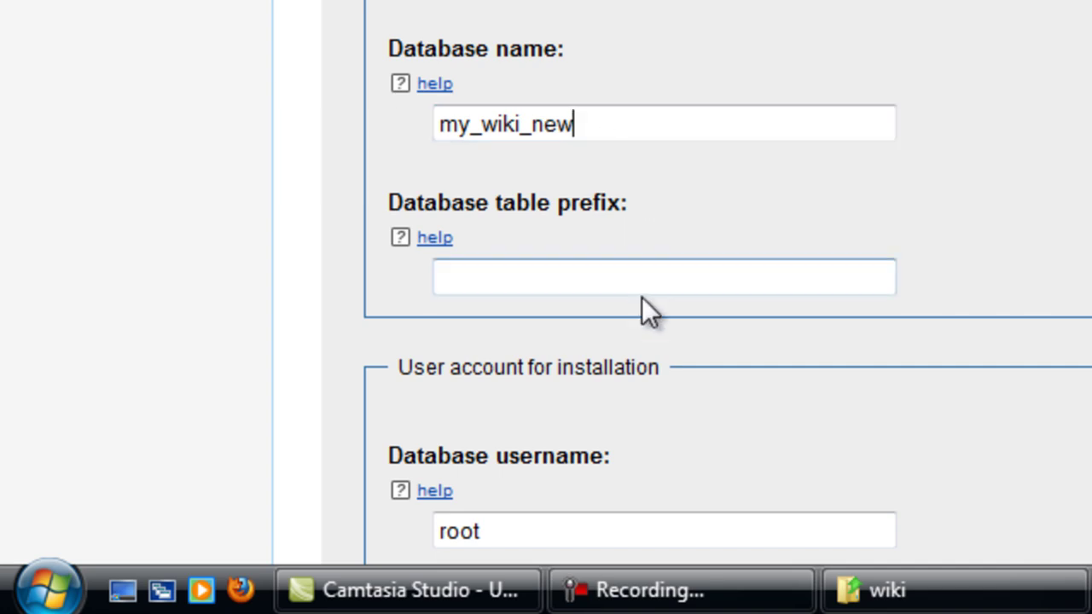
pyautogui.scroll(-4, 295, 244)
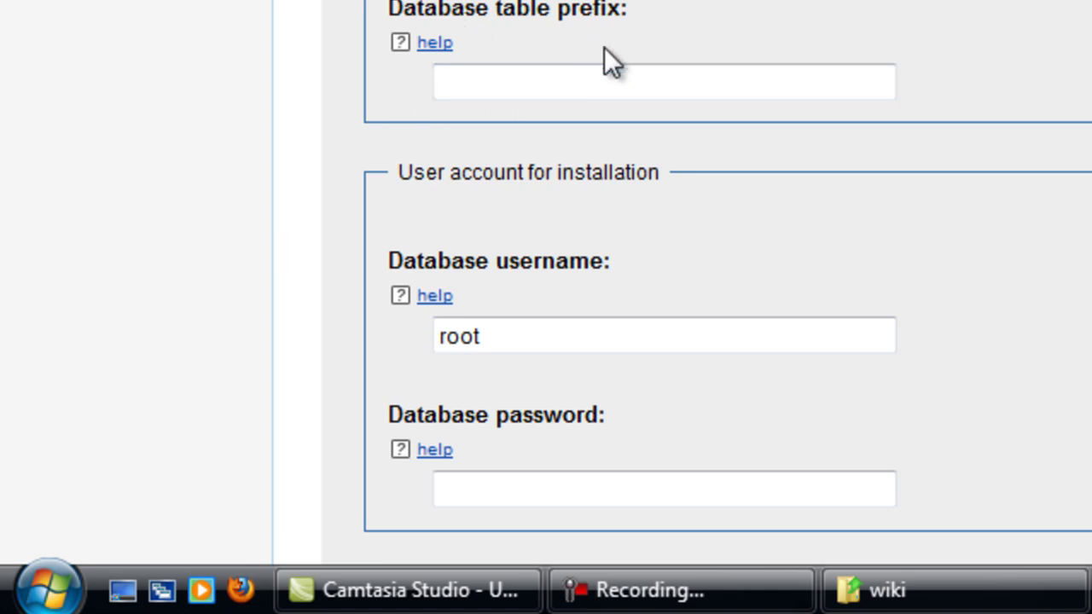
pyautogui.scroll(-3, 593, 145)
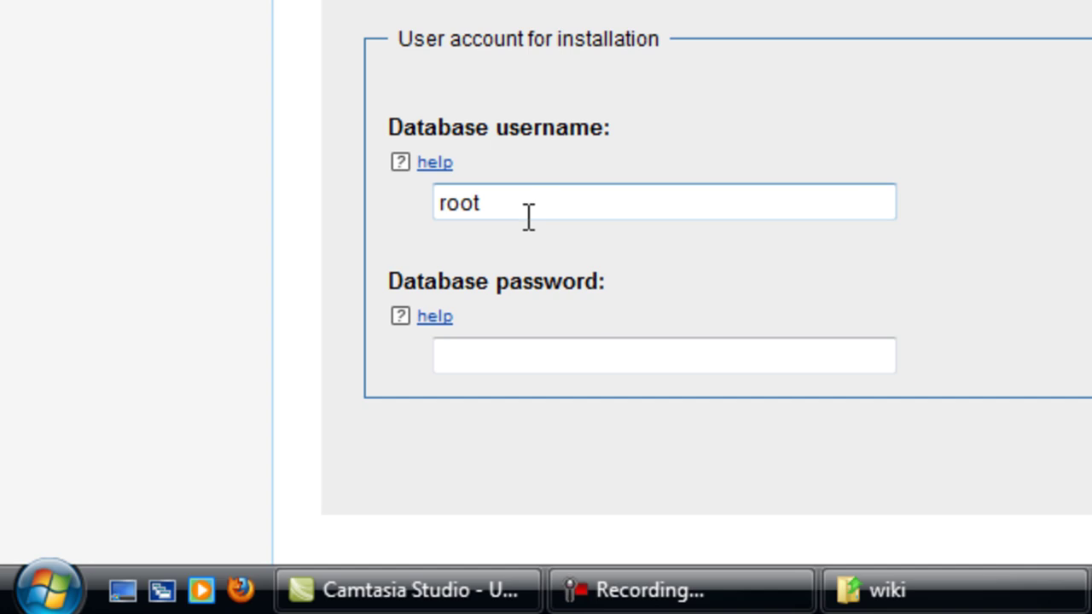
pyautogui.click(500, 201)
pyautogui.doubleClick(465, 202)
pyautogui.click(521, 358)
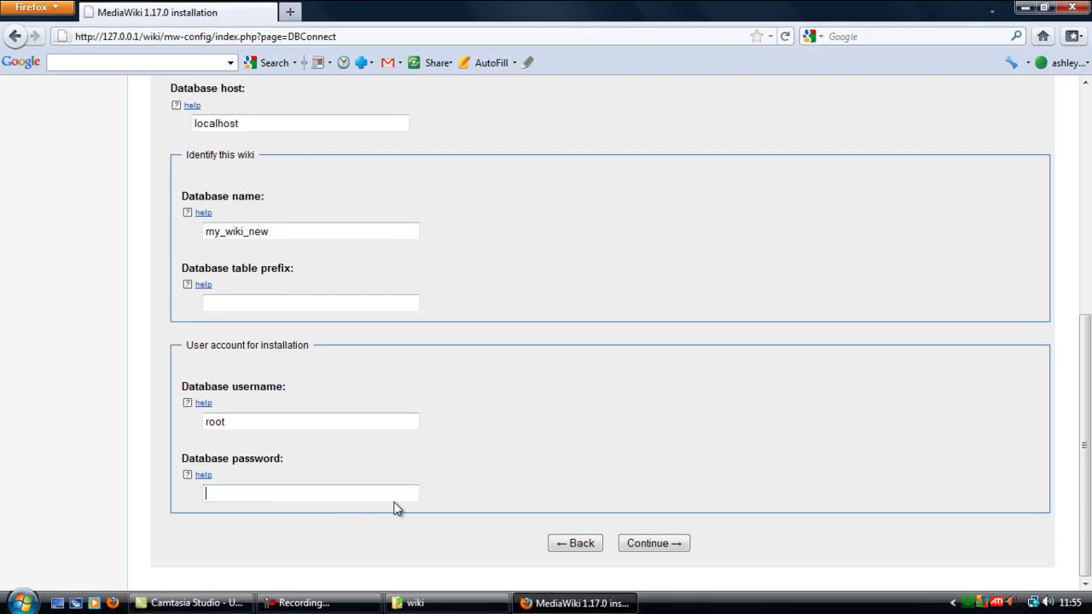
# Step: Submit the connection details and accept the default InnoDB and Binary database settings
pyautogui.click(642, 550)
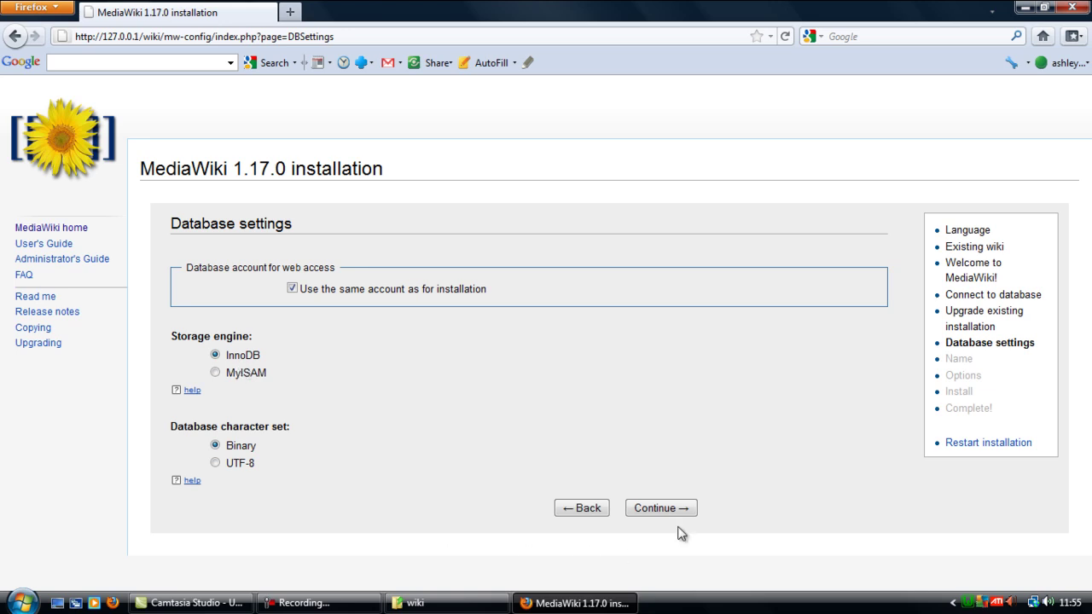
pyautogui.click(637, 515)
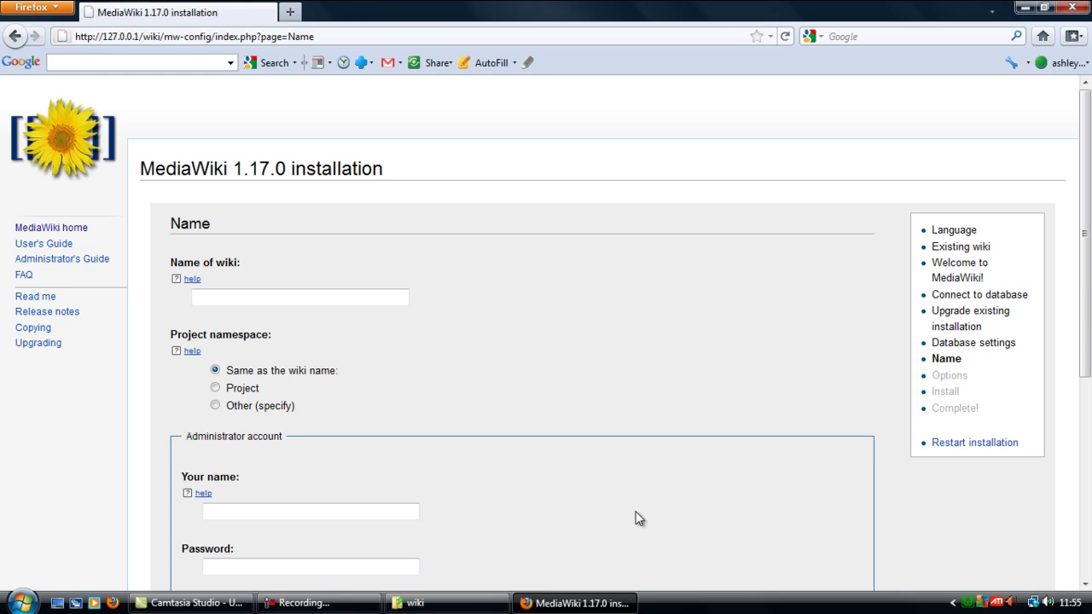
# Step: Name the wiki 'Wiki Tutorial' with the namespace kept the same as the wiki name
pyautogui.click(298, 298)
pyautogui.write('To')
pyautogui.press('BackSpace')
pyautogui.press('BackSpace')
pyautogui.write('Wiki')
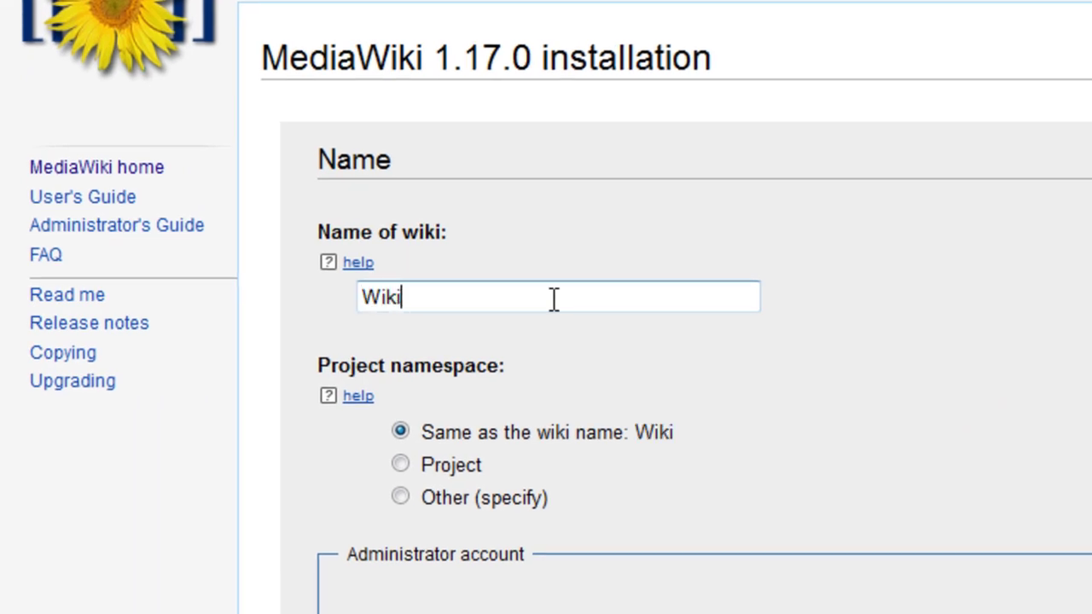
pyautogui.write(' Tut')
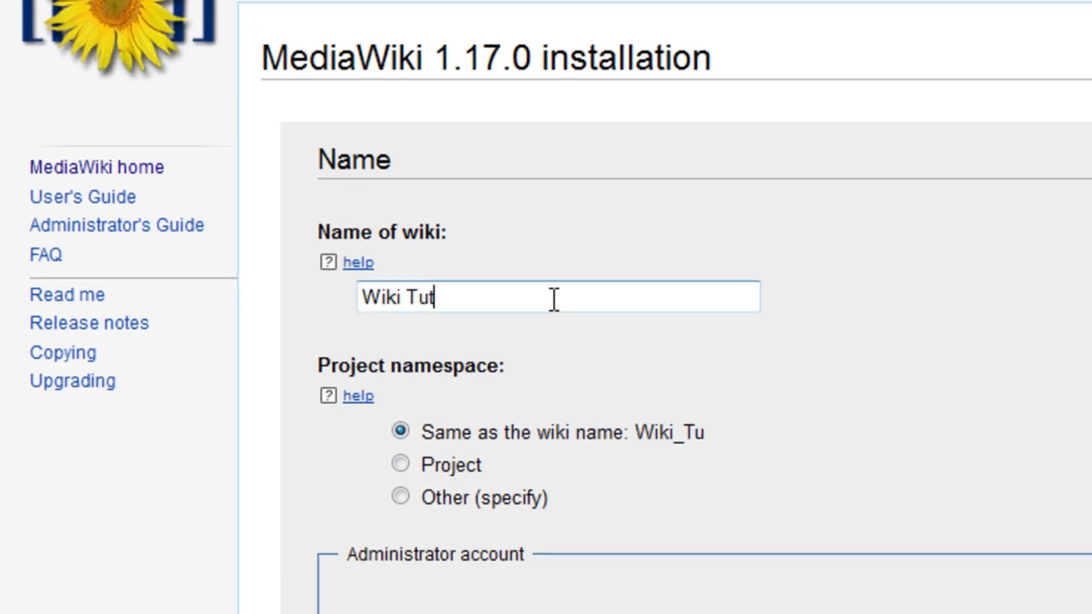
pyautogui.write('orial')
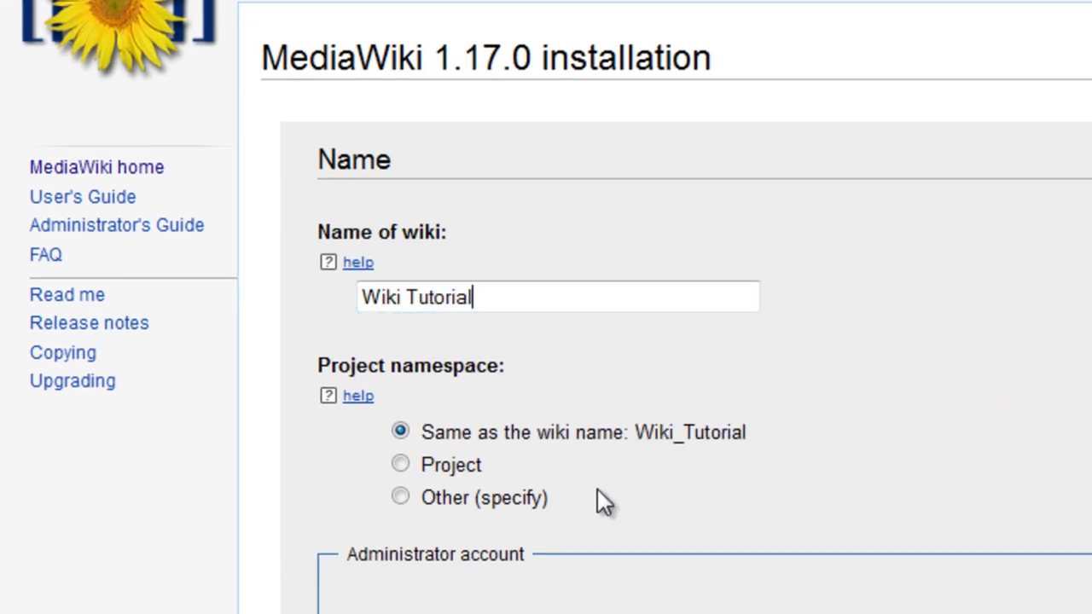
pyautogui.click(409, 469)
pyautogui.click(402, 498)
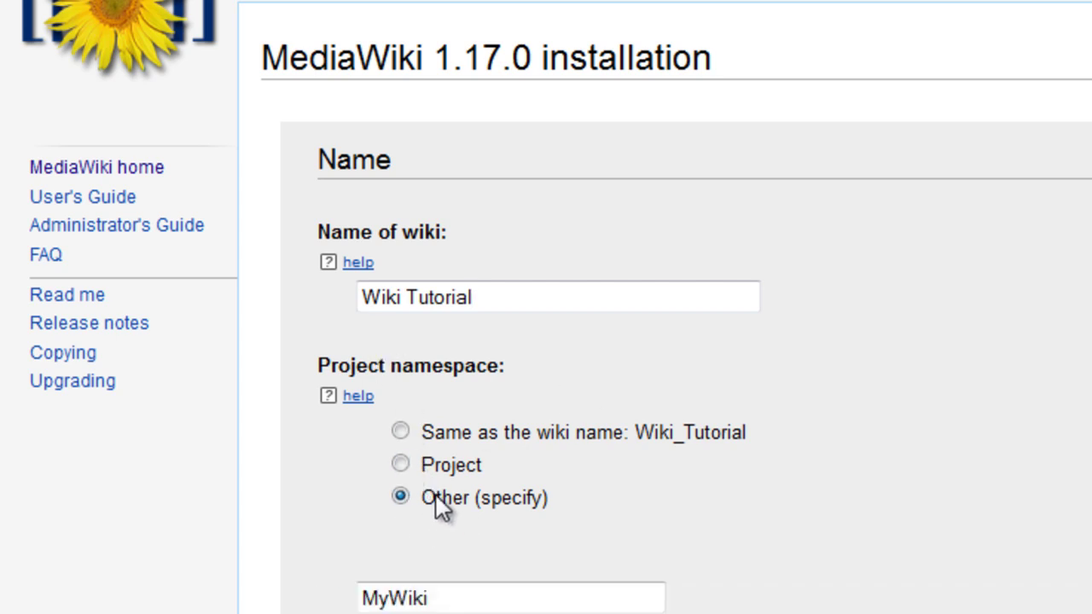
pyautogui.click(399, 430)
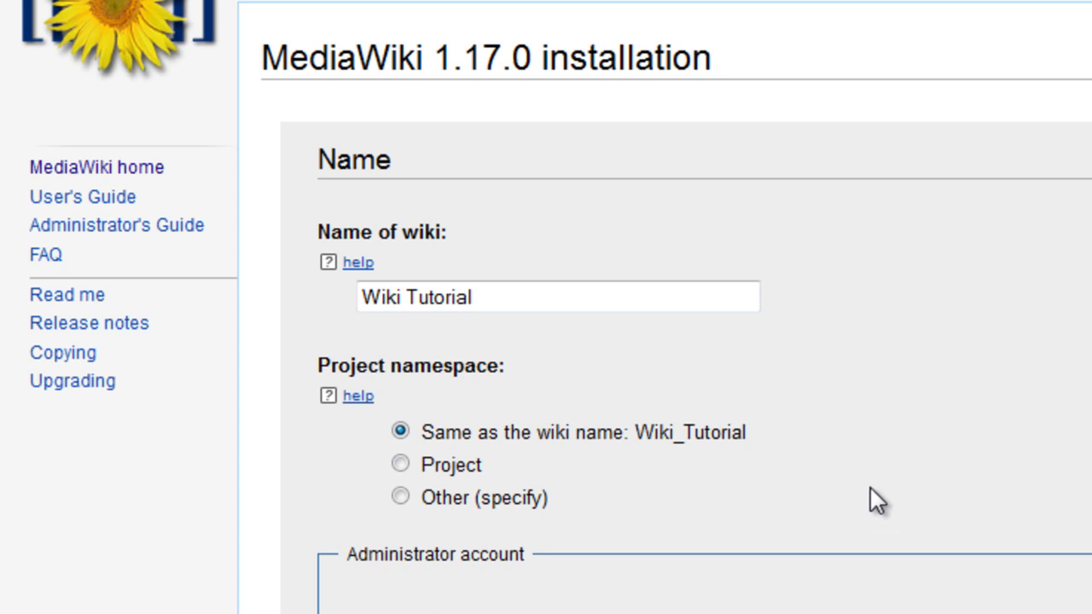
# Step: Enter the administrator's name, password twice, and e-mail address
pyautogui.scroll(-4, 654, 455)
pyautogui.click(527, 358)
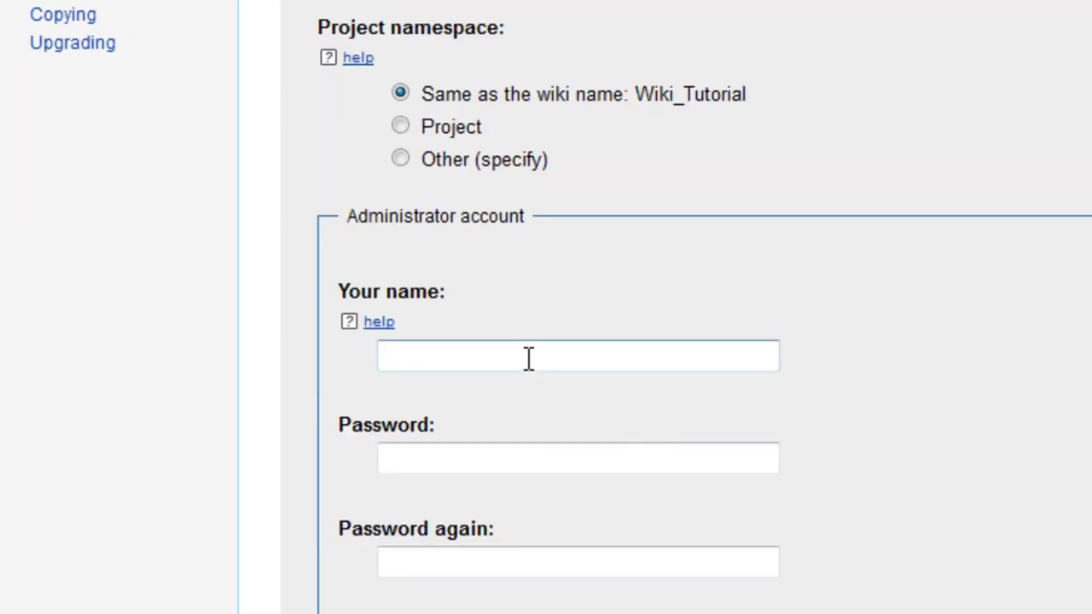
pyautogui.write('Ash')
pyautogui.press('Tab')
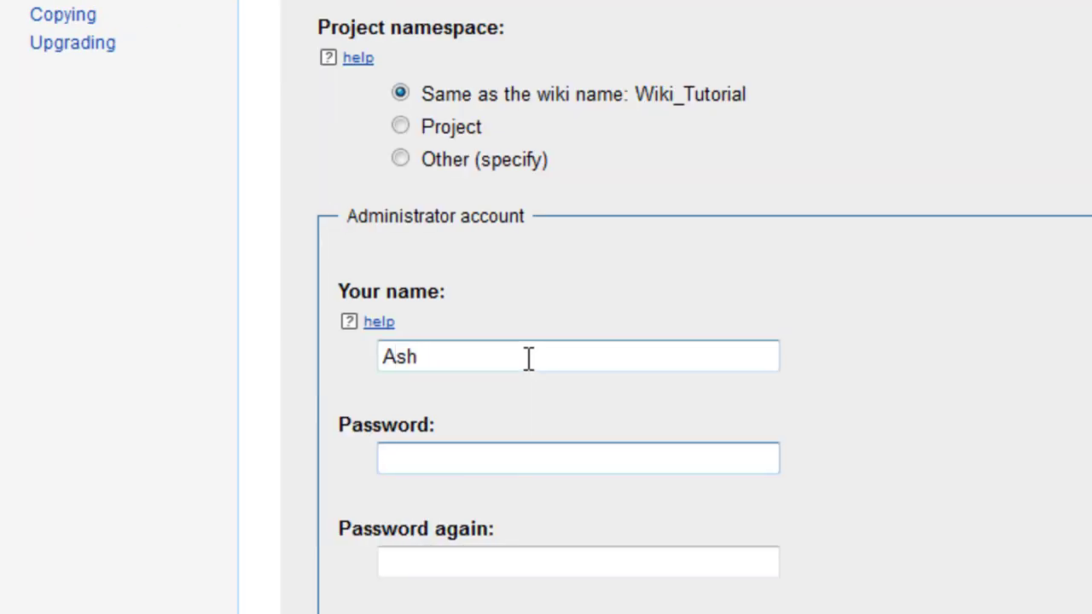
pyautogui.write('*******')
pyautogui.press('Tab')
pyautogui.write('**')
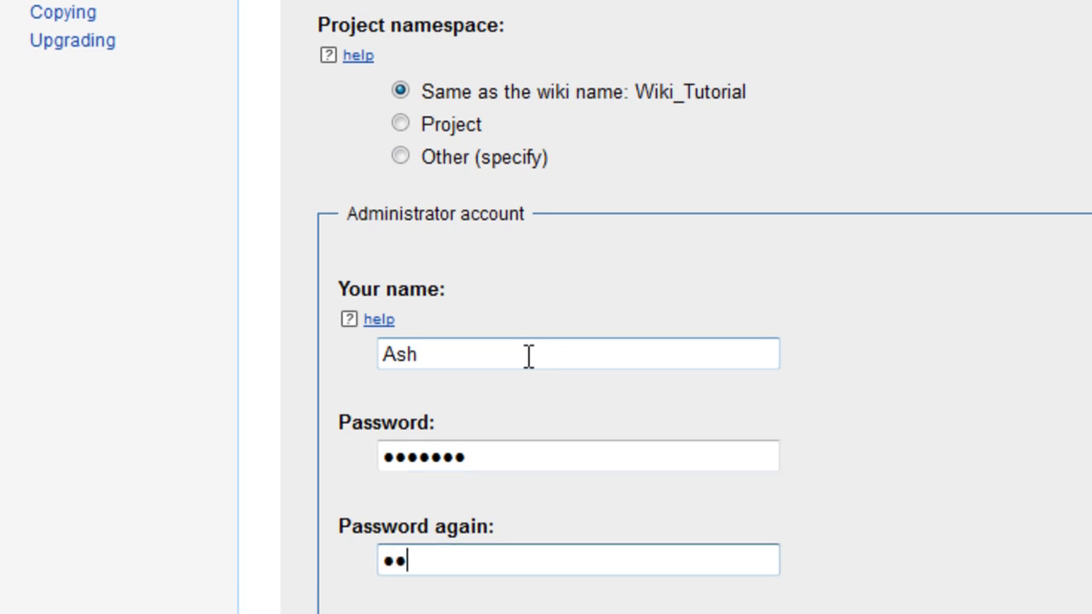
pyautogui.write('*****')
pyautogui.press('Tab')
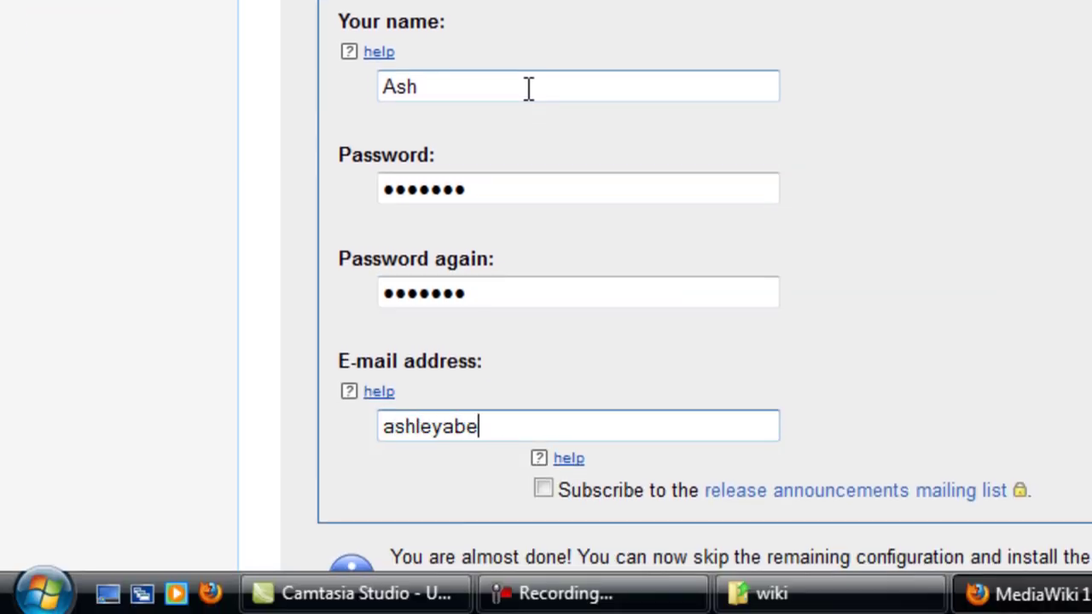
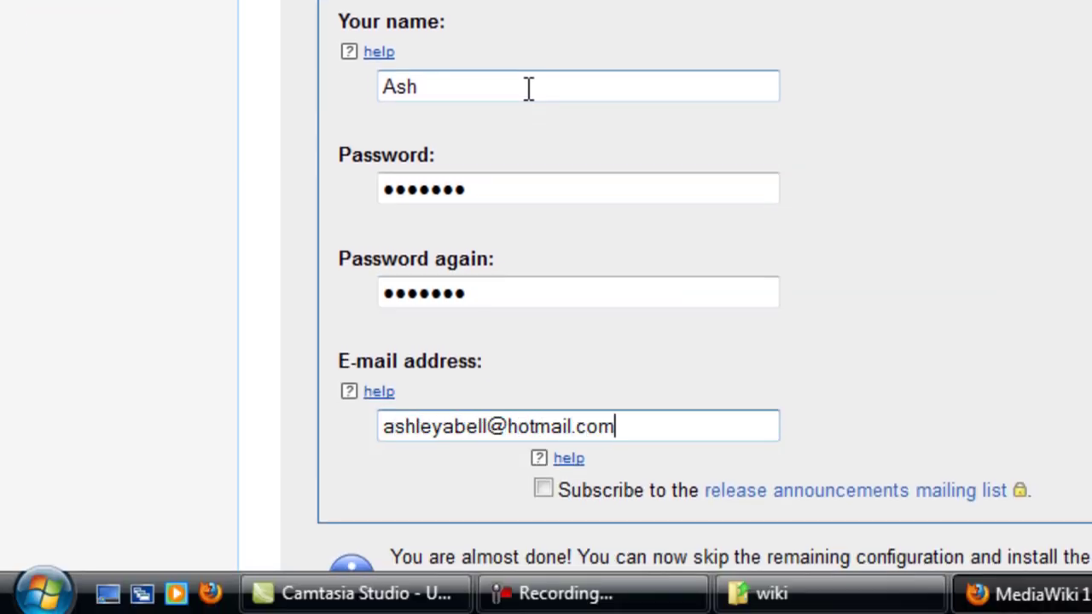
pyautogui.scroll(-4, 750, 222)
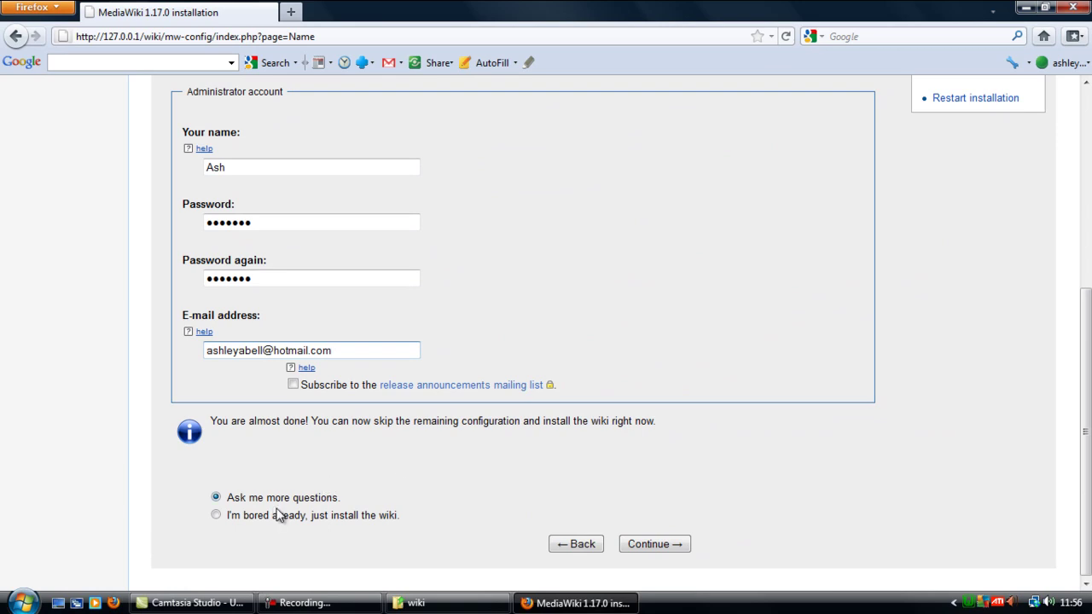
pyautogui.moveTo(352, 611)
# Step: Submit the administrator details, then keep the Traditional wiki user rights profile after trying the others
pyautogui.click(658, 544)
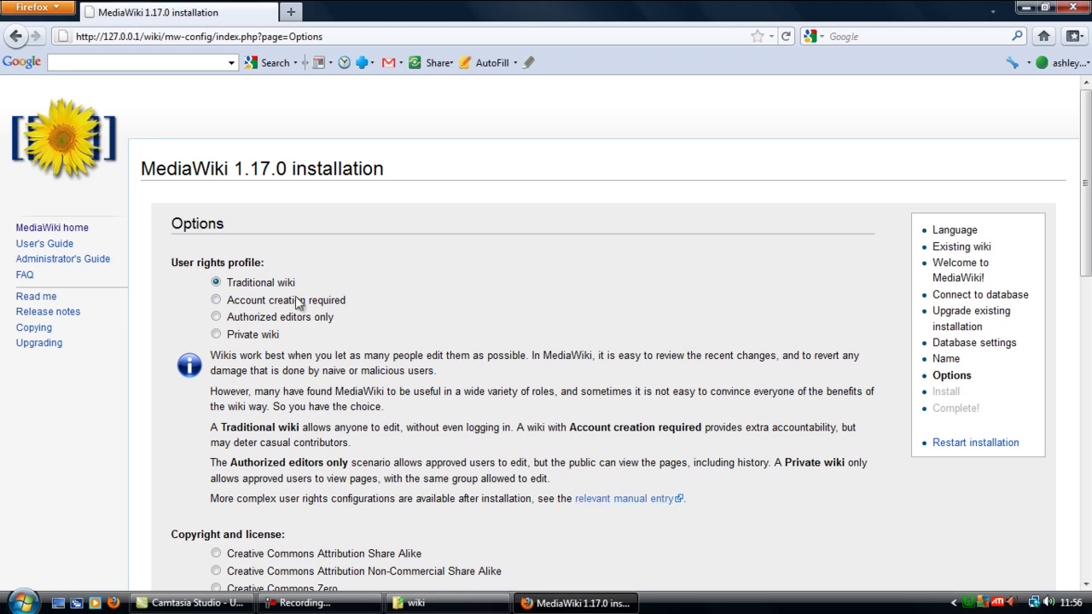
pyautogui.click(216, 316)
pyautogui.click(217, 334)
pyautogui.click(216, 283)
pyautogui.moveTo(214, 352); pyautogui.dragTo(638, 495)
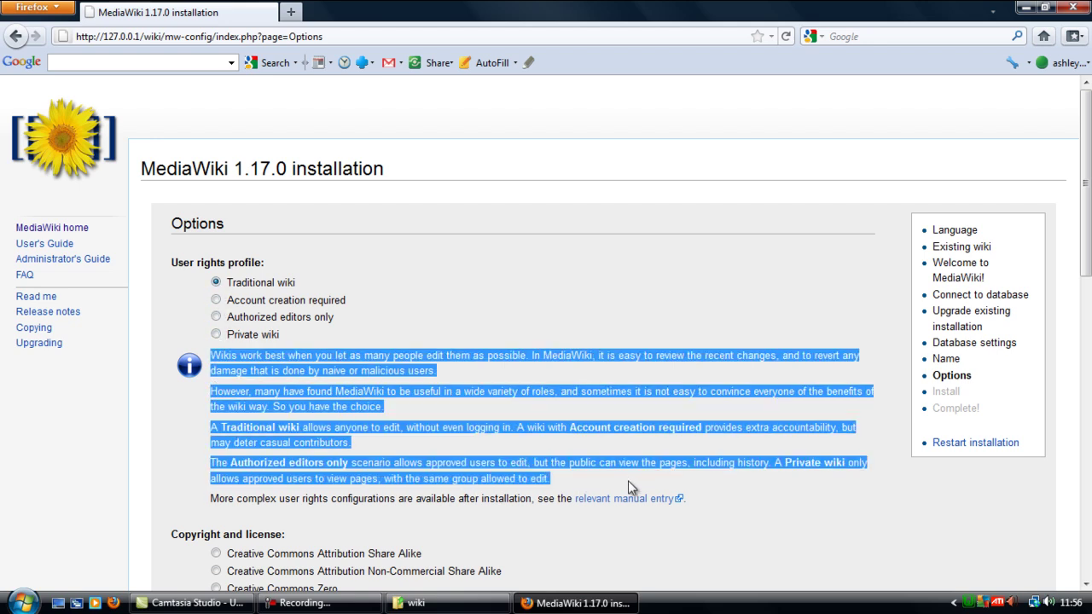
pyautogui.click(628, 481)
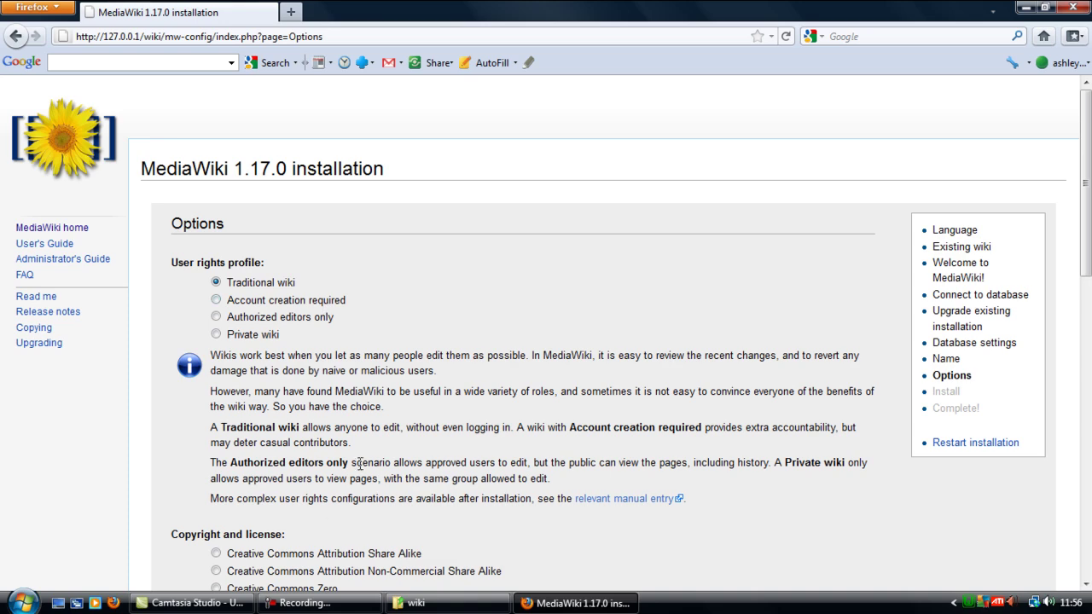
# Step: Review the No license footer setting and the enabled outbound, user-to-user and authentication e-mail options
pyautogui.scroll(-5, 314, 378)
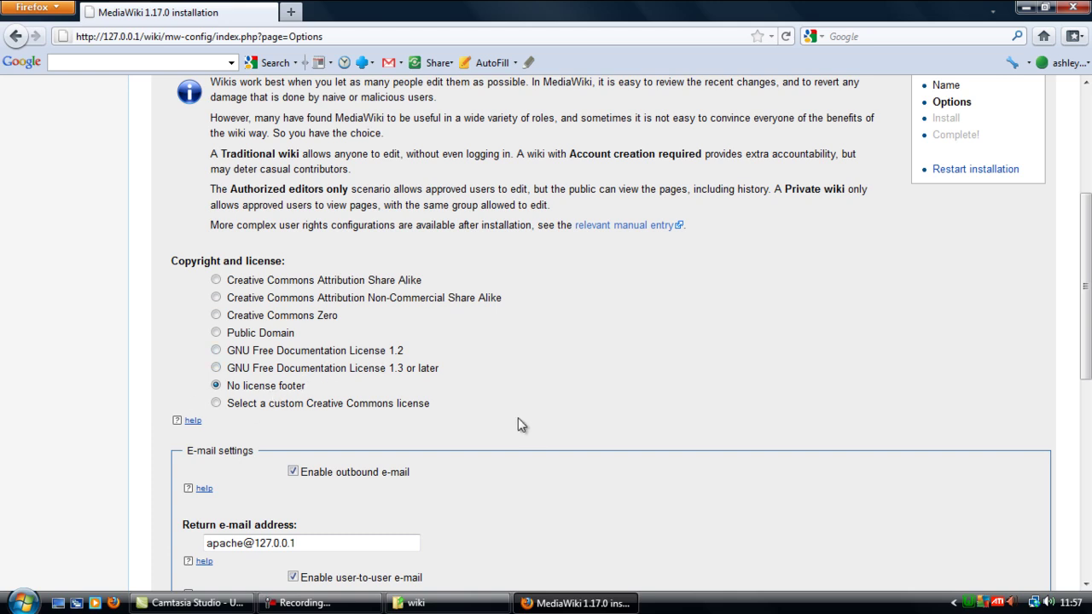
pyautogui.scroll(-2, 338, 394)
pyautogui.scroll(-2, 337, 384)
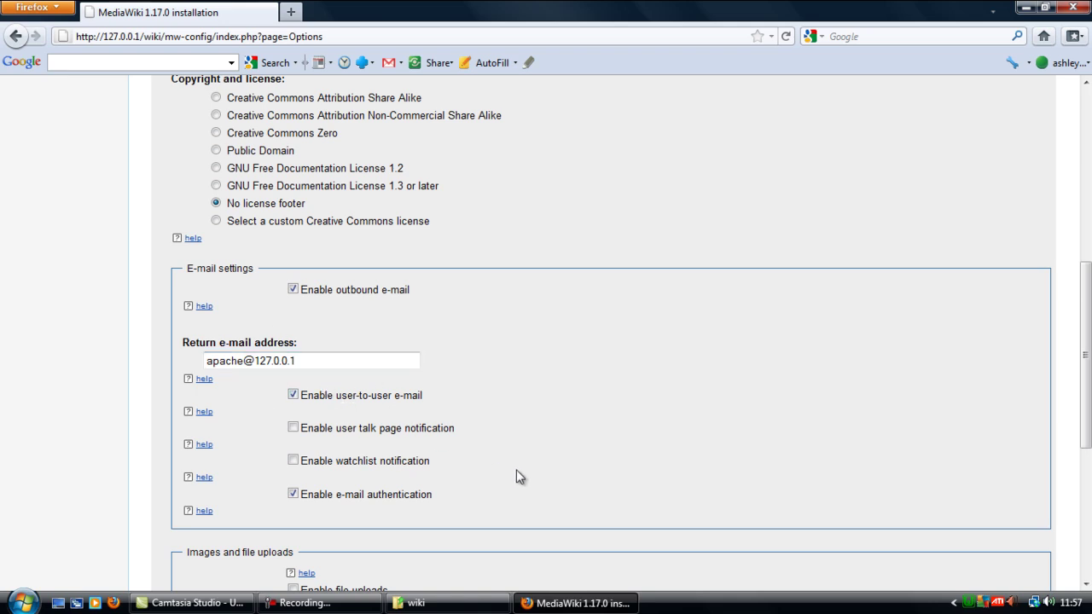
pyautogui.scroll(-4, 518, 461)
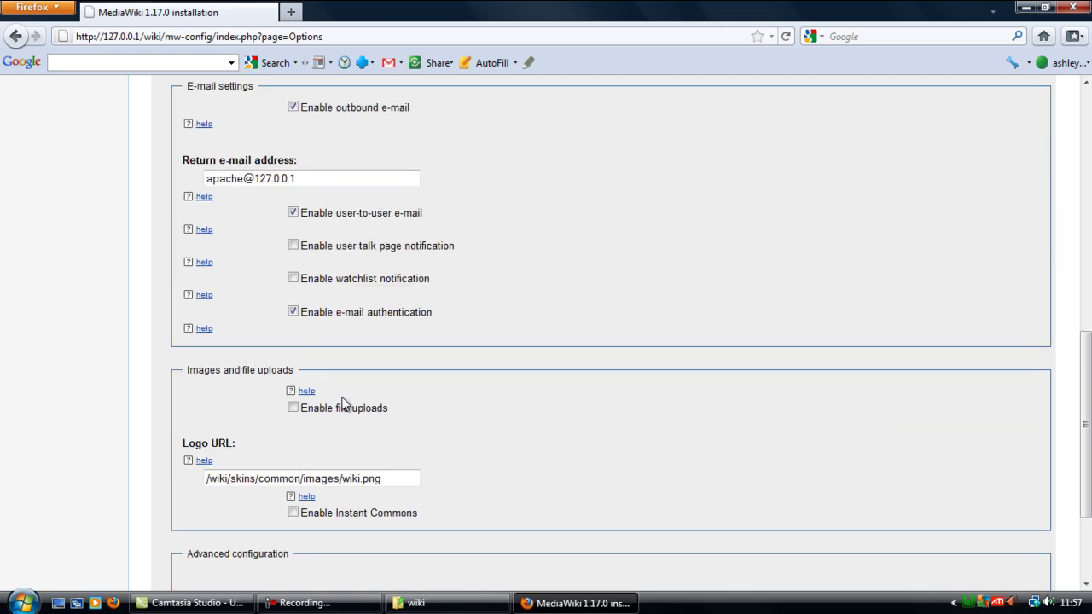
pyautogui.click(295, 409)
pyautogui.moveTo(409, 487); pyautogui.dragTo(148, 478)
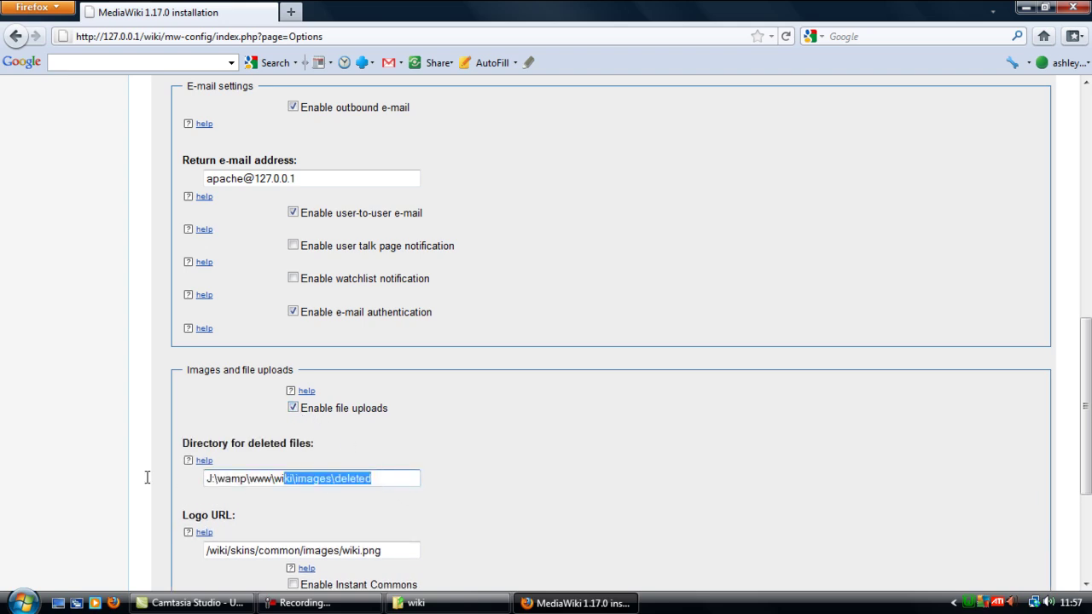
pyautogui.click(356, 464)
pyautogui.click(294, 409)
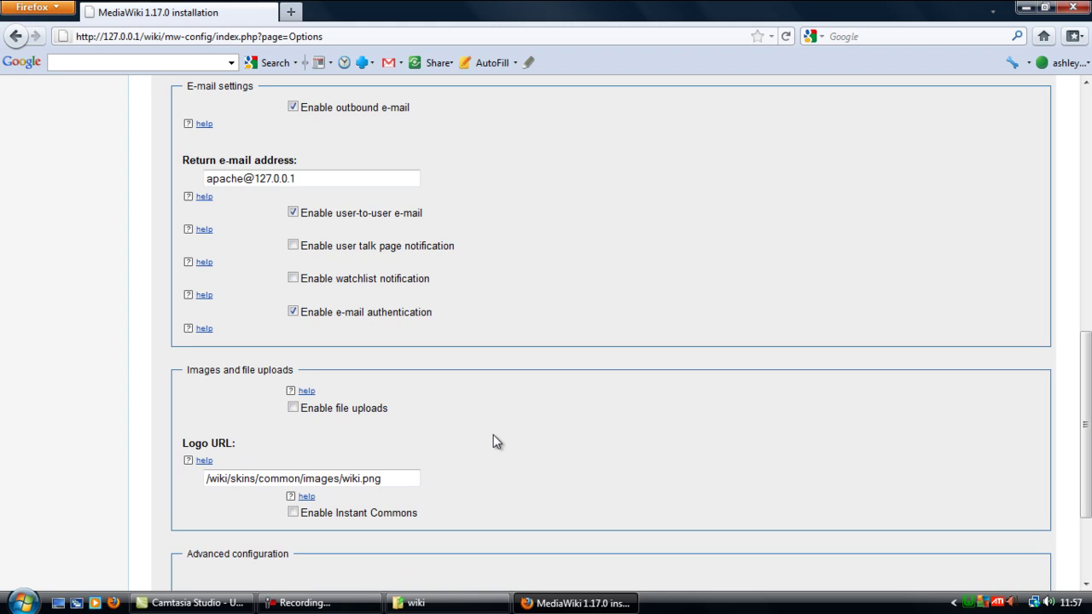
pyautogui.moveTo(395, 478); pyautogui.dragTo(271, 479)
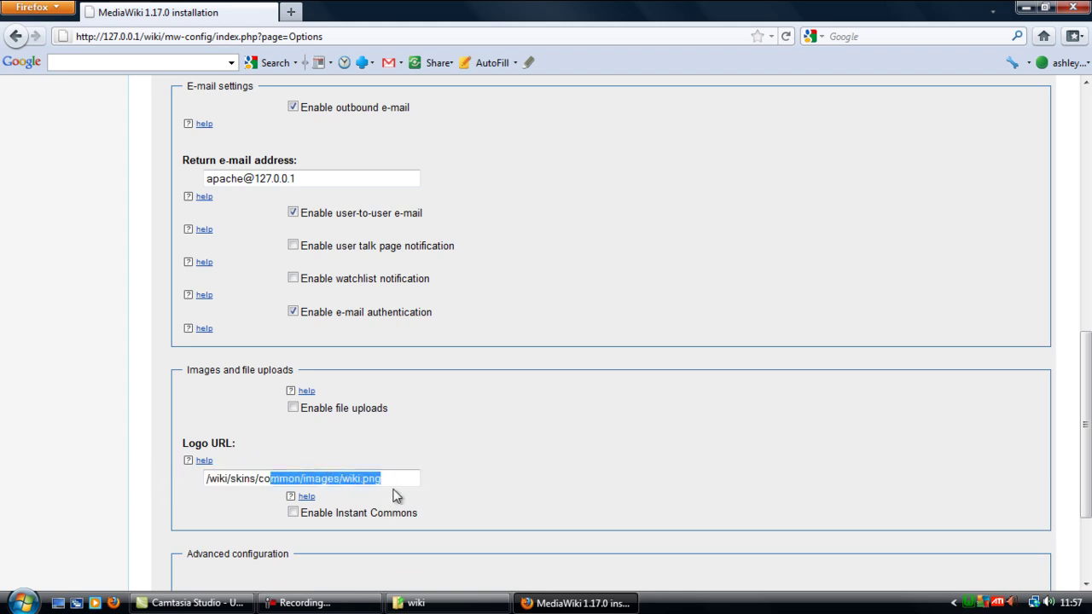
pyautogui.click(396, 478)
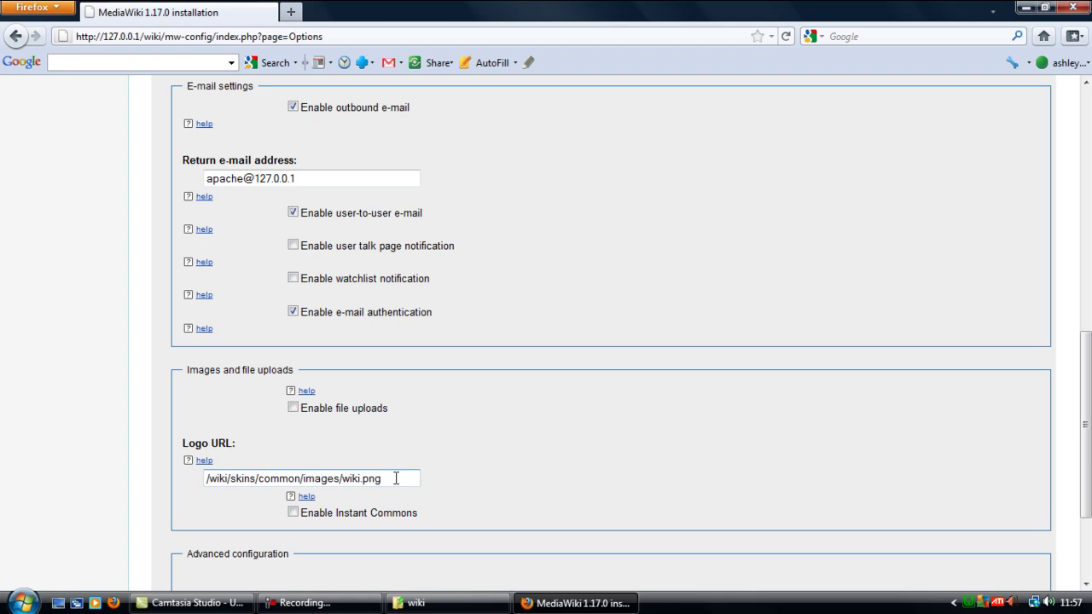
pyautogui.moveTo(385, 479); pyautogui.dragTo(230, 478)
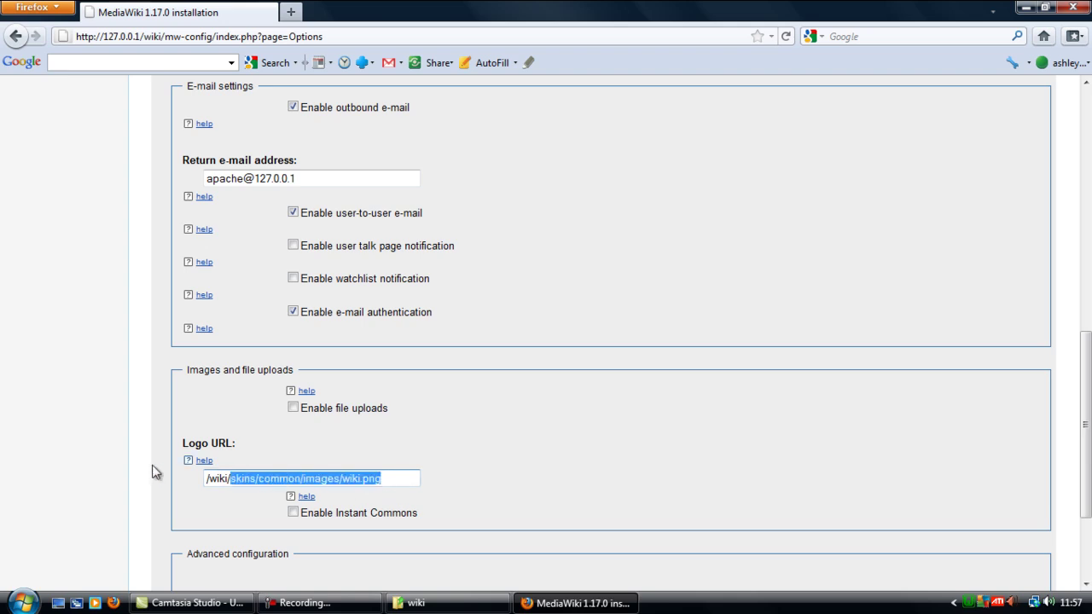
pyautogui.click(409, 480)
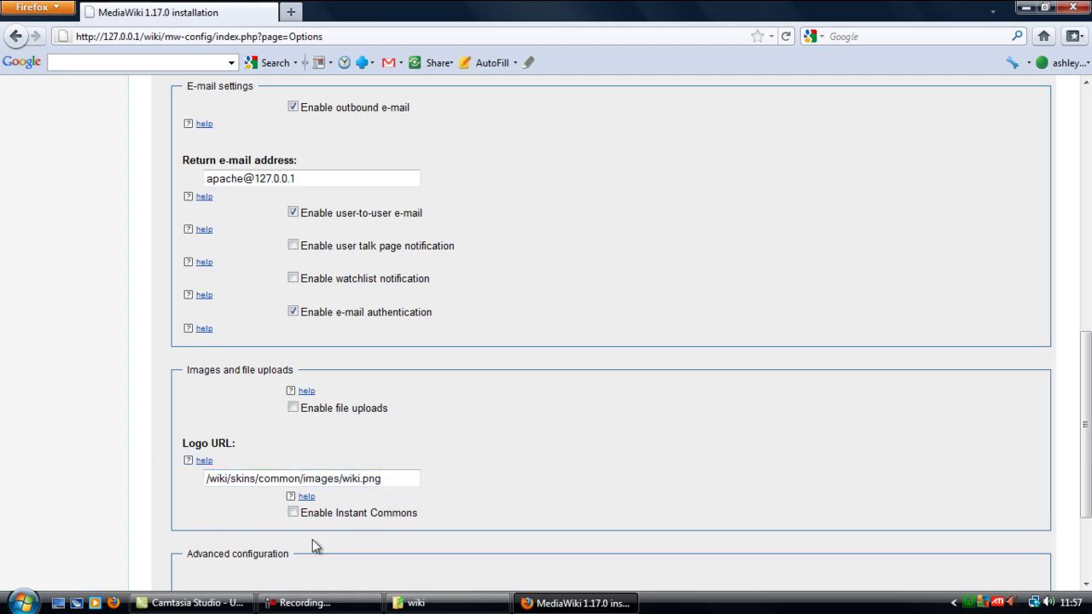
pyautogui.scroll(-3, 512, 417)
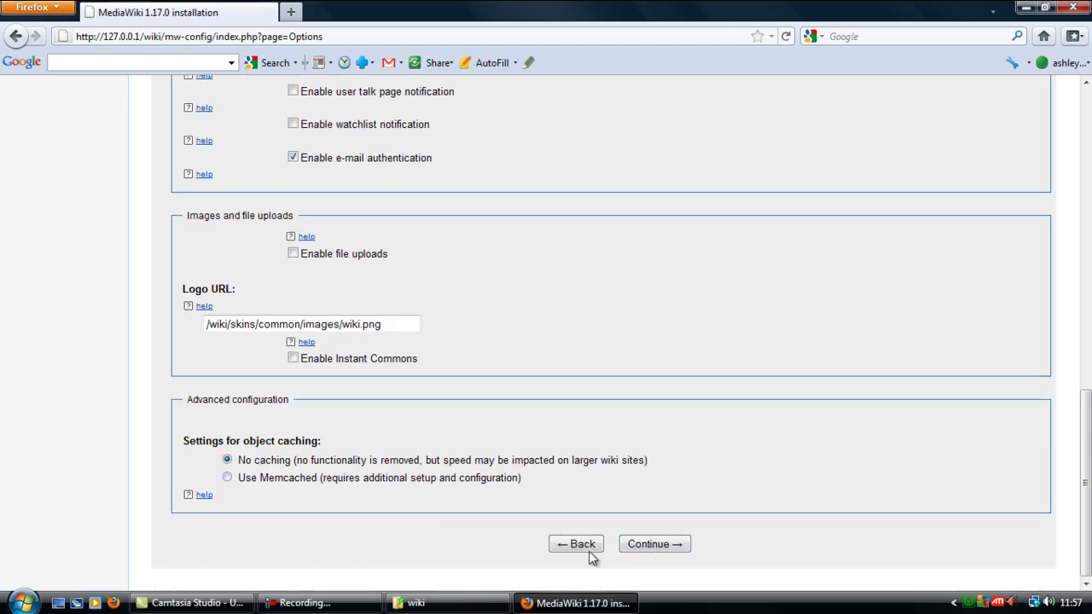
# Step: Continue past Options and run the install, which creates the database, tables, admin account and main page
pyautogui.click(648, 548)
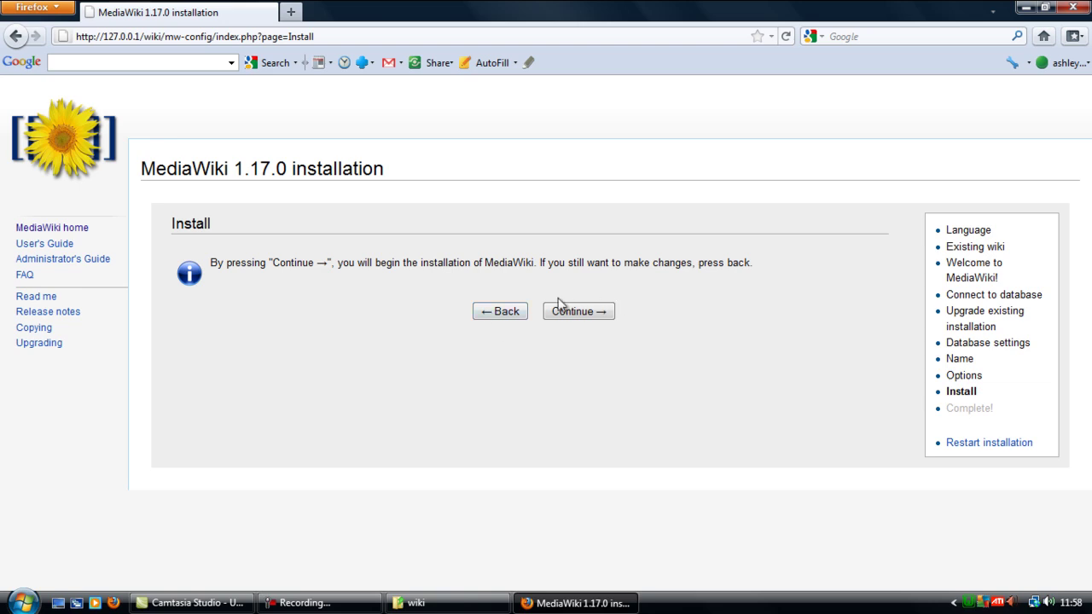
pyautogui.click(587, 313)
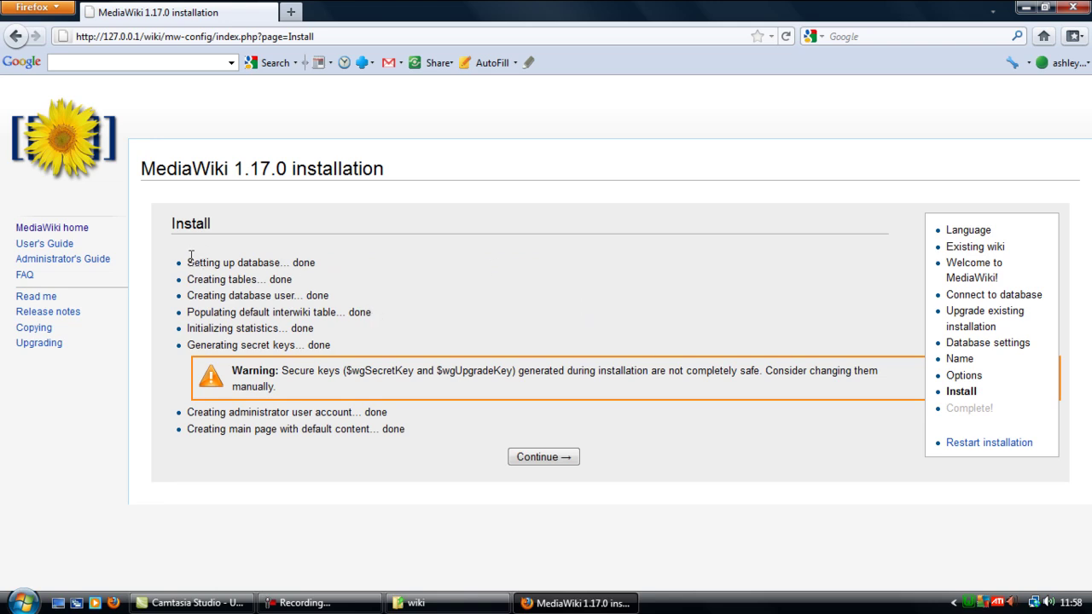
pyautogui.moveTo(187, 262); pyautogui.dragTo(282, 260)
pyautogui.click(321, 269)
# Step: Continue to the Complete page, save the generated LocalSettings.php, and open its Downloads context menu
pyautogui.click(547, 466)
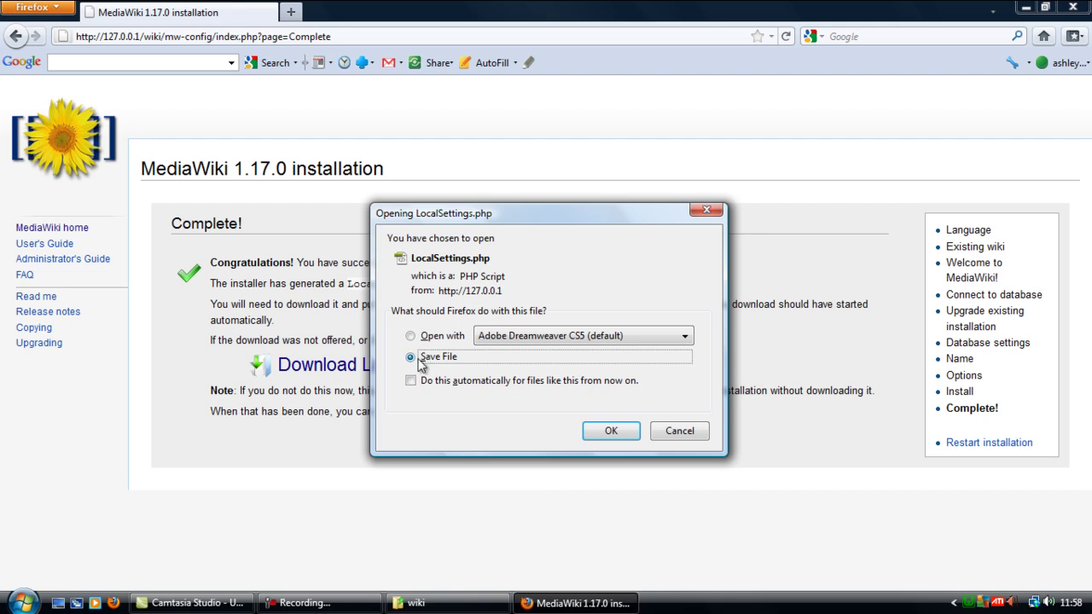
pyautogui.click(602, 432)
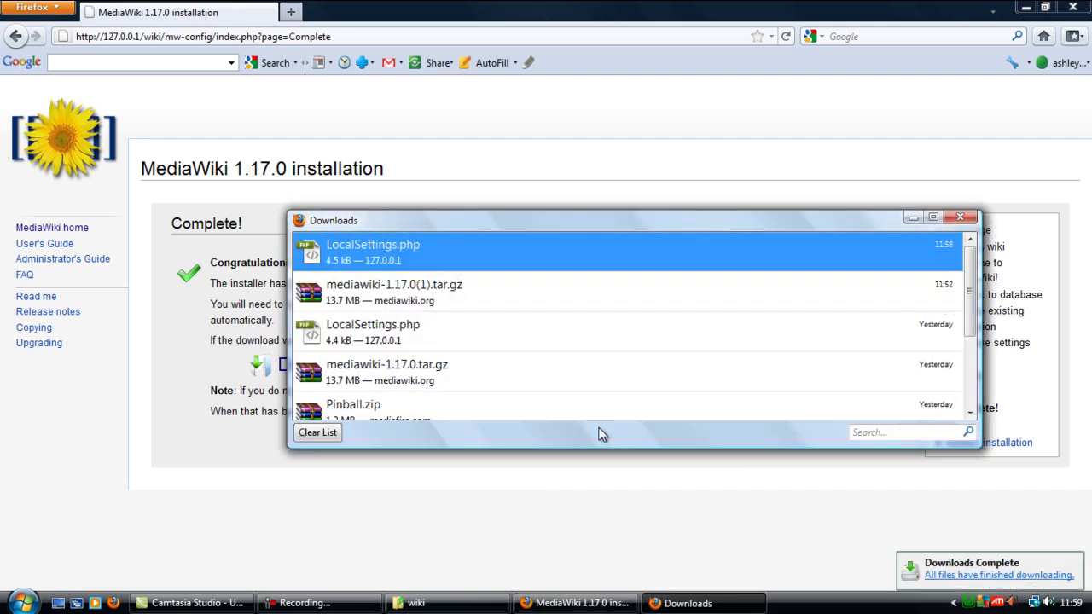
pyautogui.rightClick(364, 235)
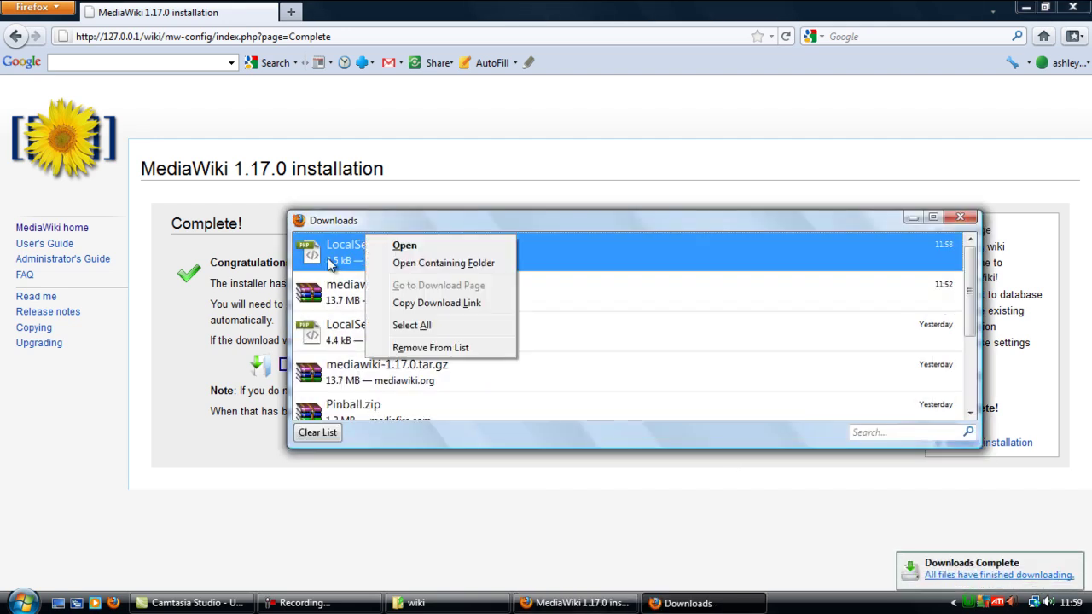
pyautogui.rightClick(330, 259)
# Step: Cut LocalSettings.php from its Downloads folder and close the Downloads windows
pyautogui.click(455, 290)
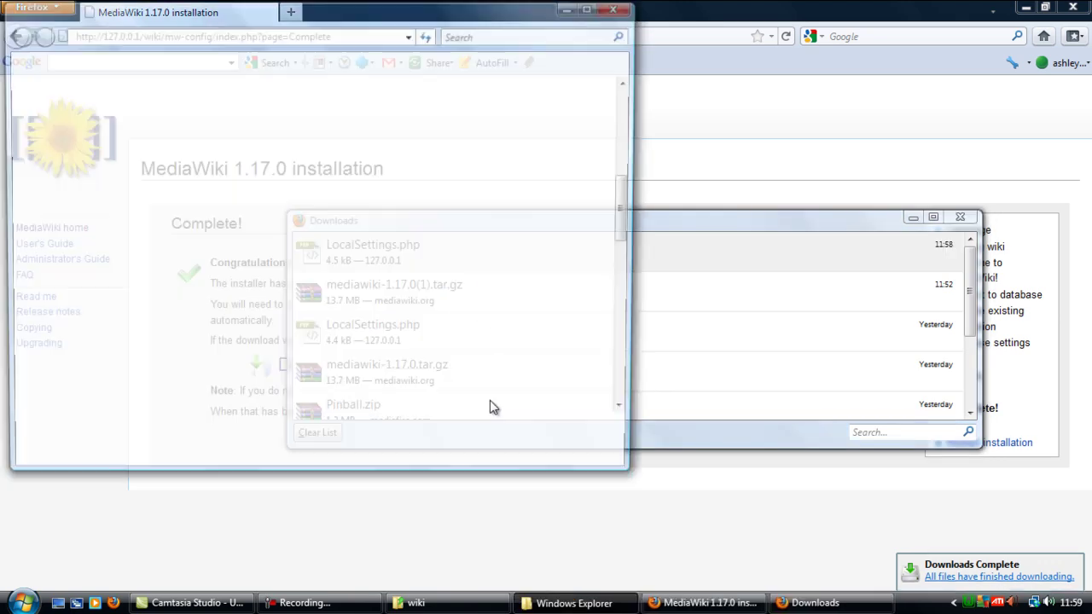
pyautogui.rightClick(183, 408)
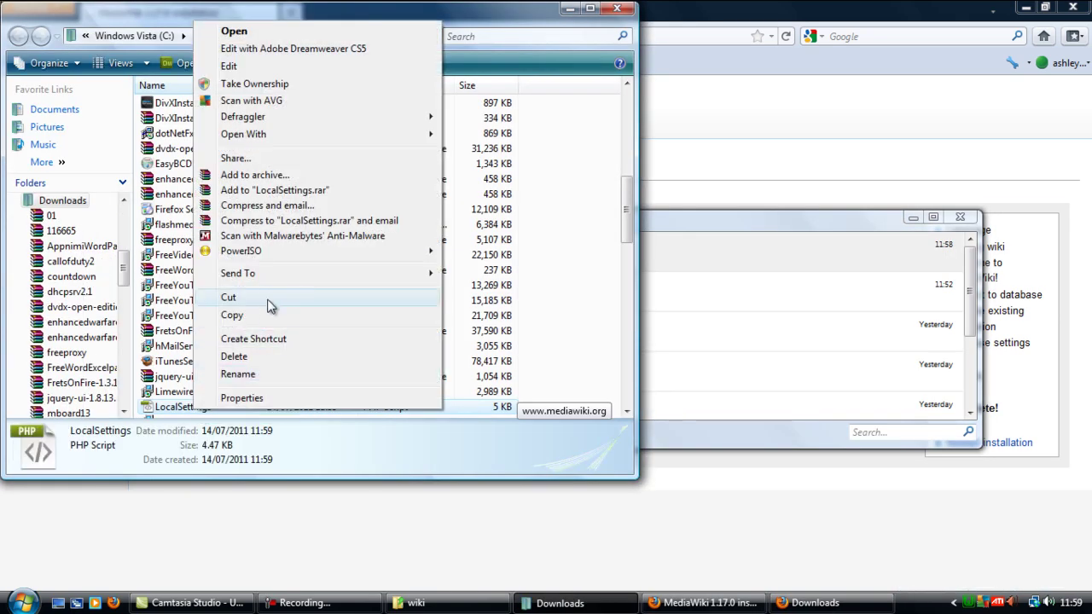
pyautogui.click(273, 298)
pyautogui.click(620, 12)
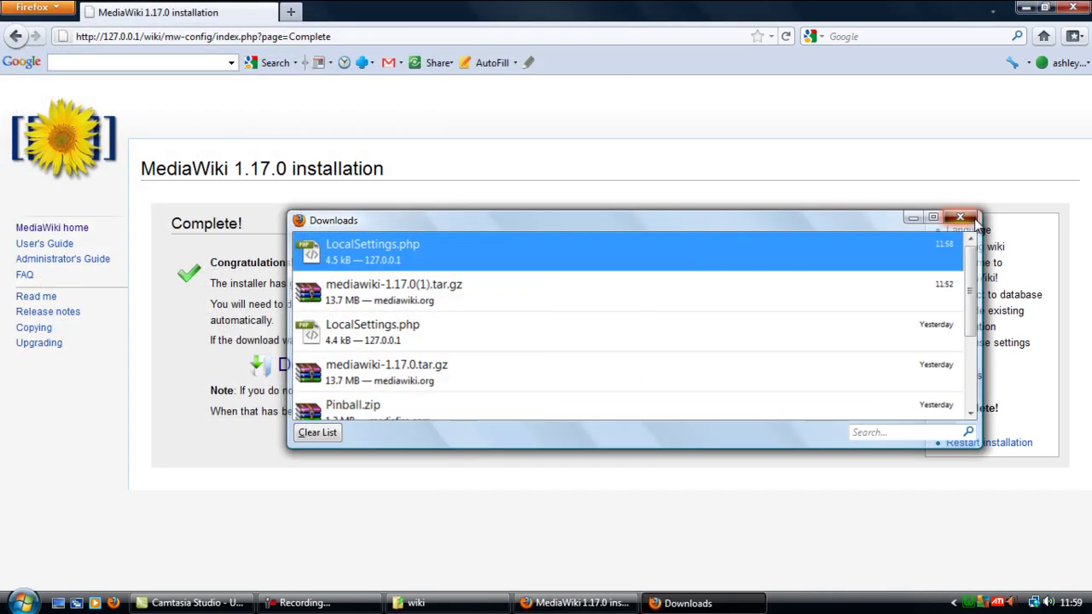
pyautogui.press('Escape')
# Step: Paste LocalSettings.php into the J:\wamp\www\wiki folder and close Explorer
pyautogui.hotkey('alt', 'Tab')
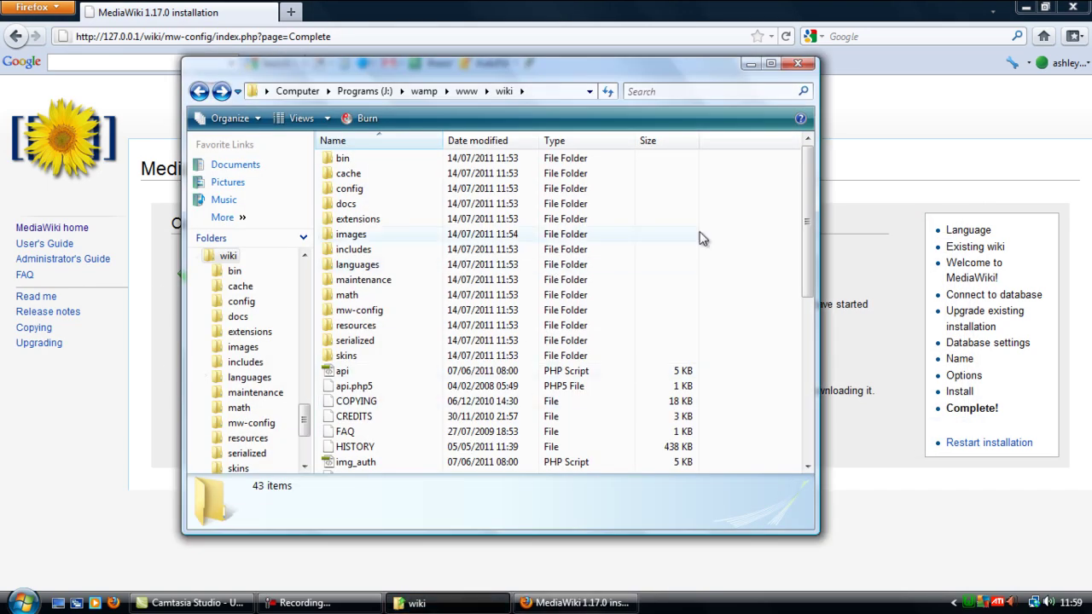
pyautogui.moveTo(807, 253); pyautogui.dragTo(802, 416)
pyautogui.rightClick(783, 367)
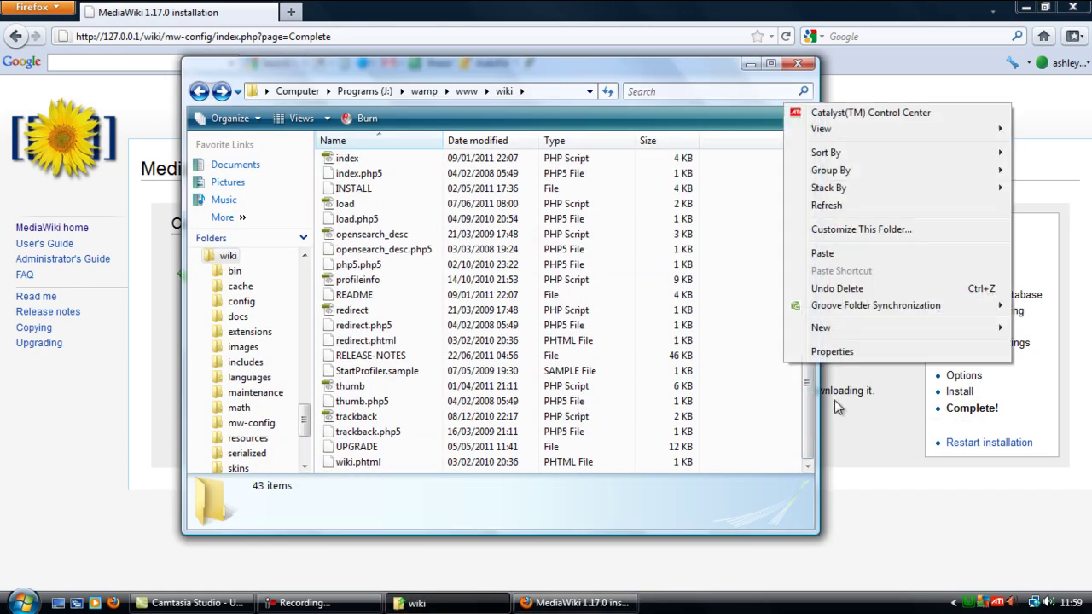
pyautogui.click(836, 253)
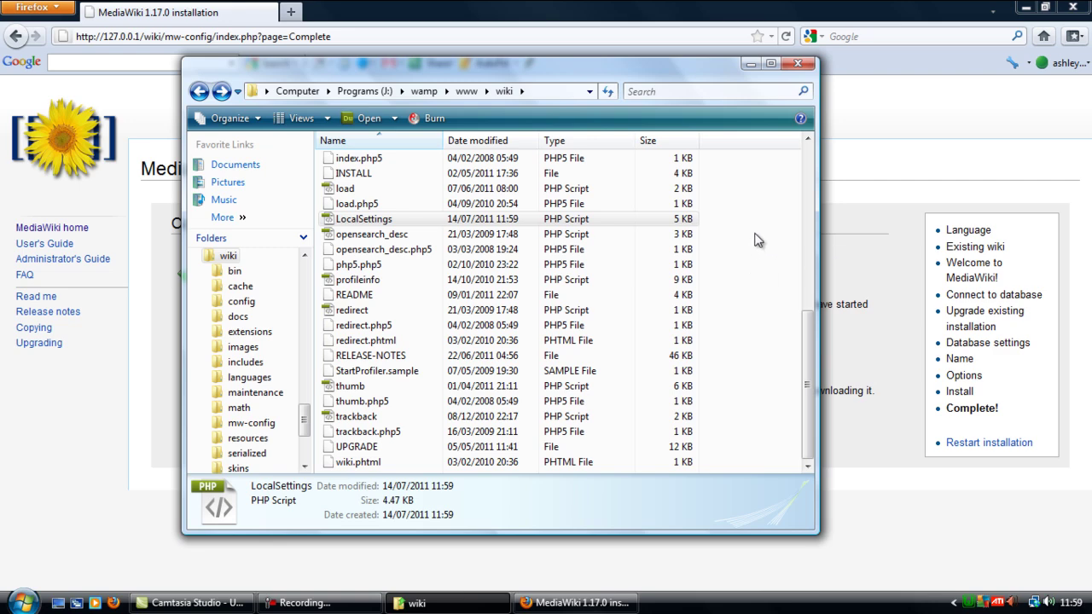
pyautogui.click(794, 65)
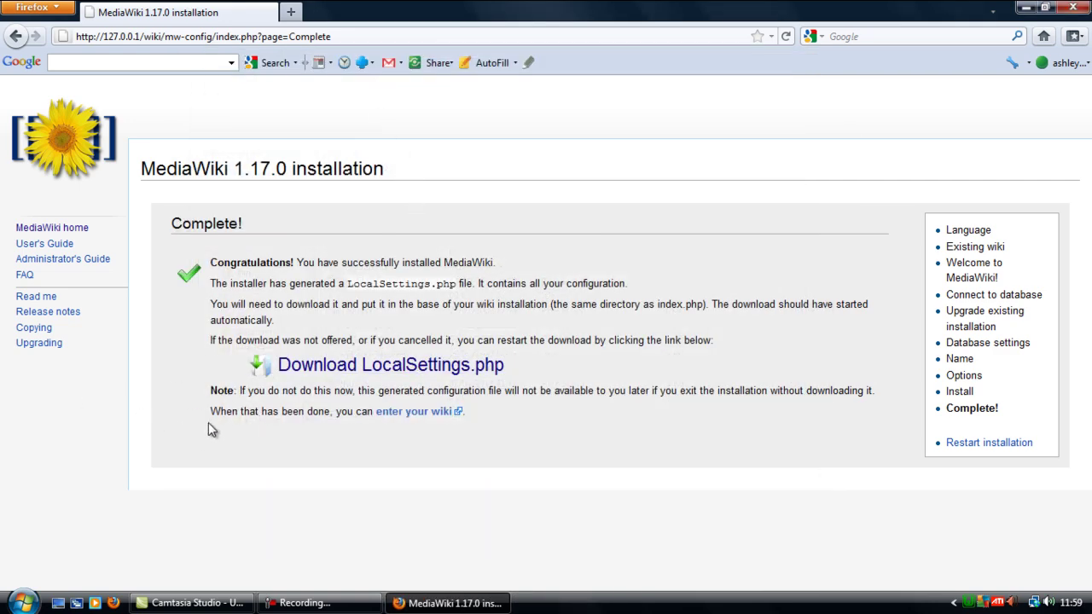
# Step: Follow the 'enter your wiki' link to load the new wiki at 127.0.0.1/wiki/index.php
pyautogui.moveTo(215, 407); pyautogui.dragTo(485, 417)
pyautogui.click(486, 418)
pyautogui.click(393, 417)
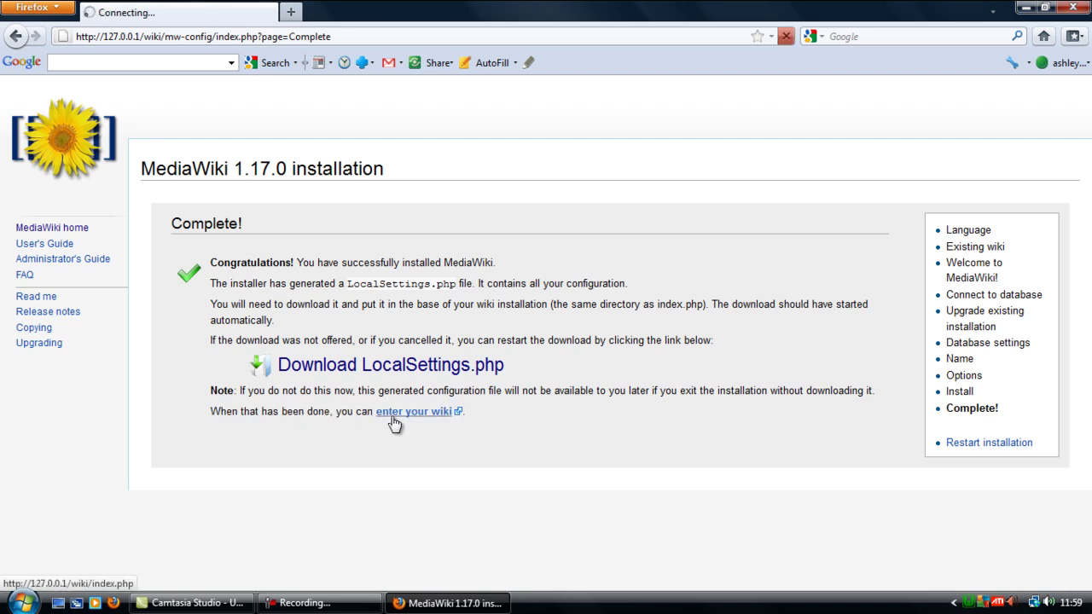